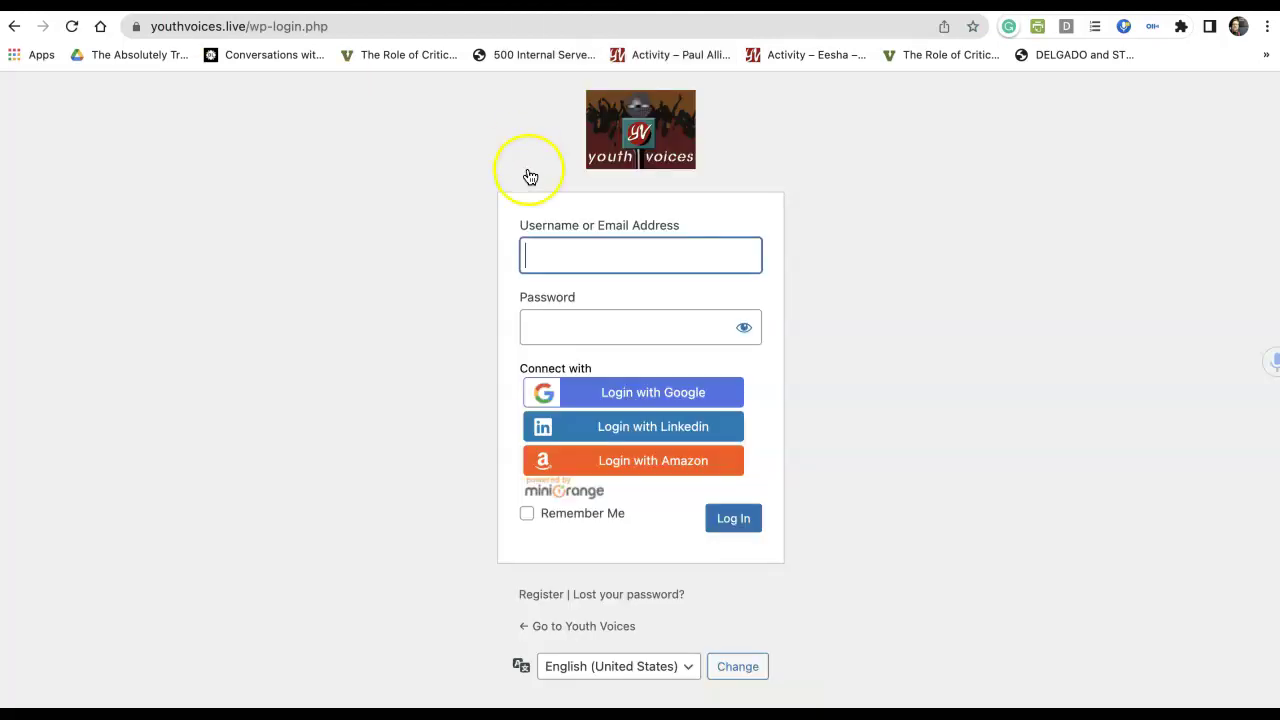
# Sign in with Google and start a new Discussion Post & AI Mojo from the Create menu.
pyautogui.click(605, 399)
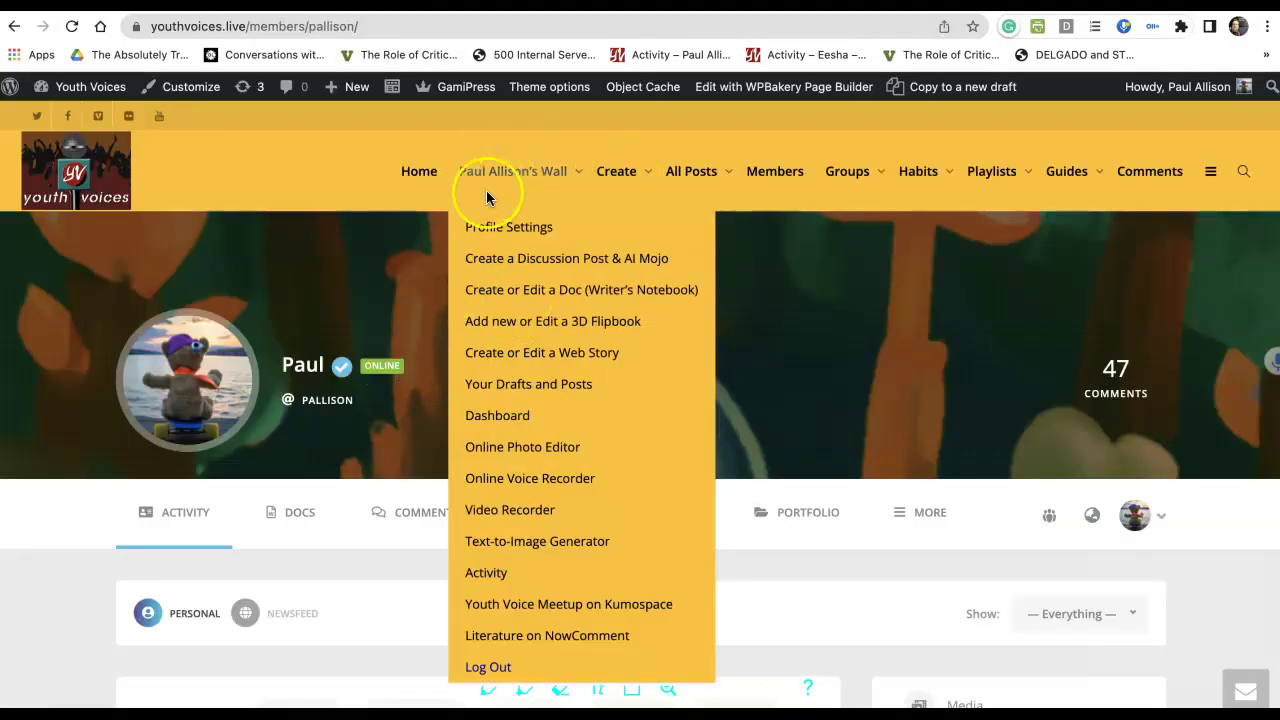
pyautogui.moveTo(639, 145)
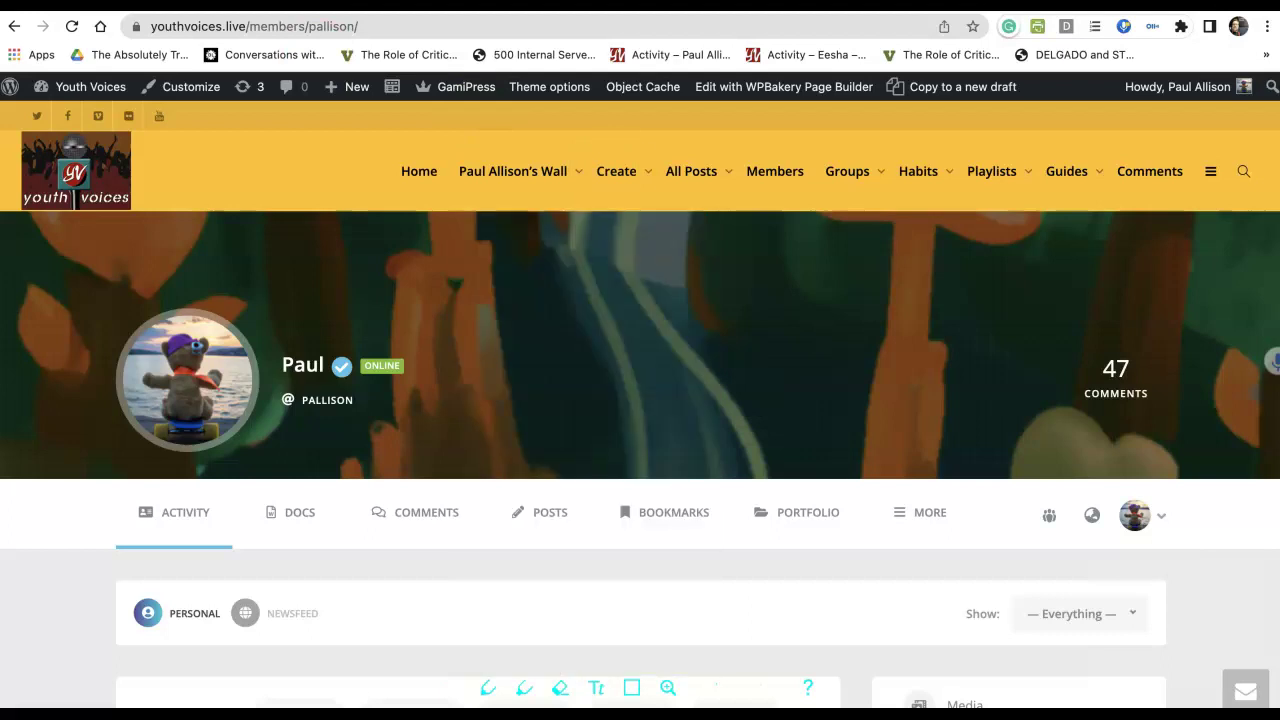
pyautogui.click(613, 175)
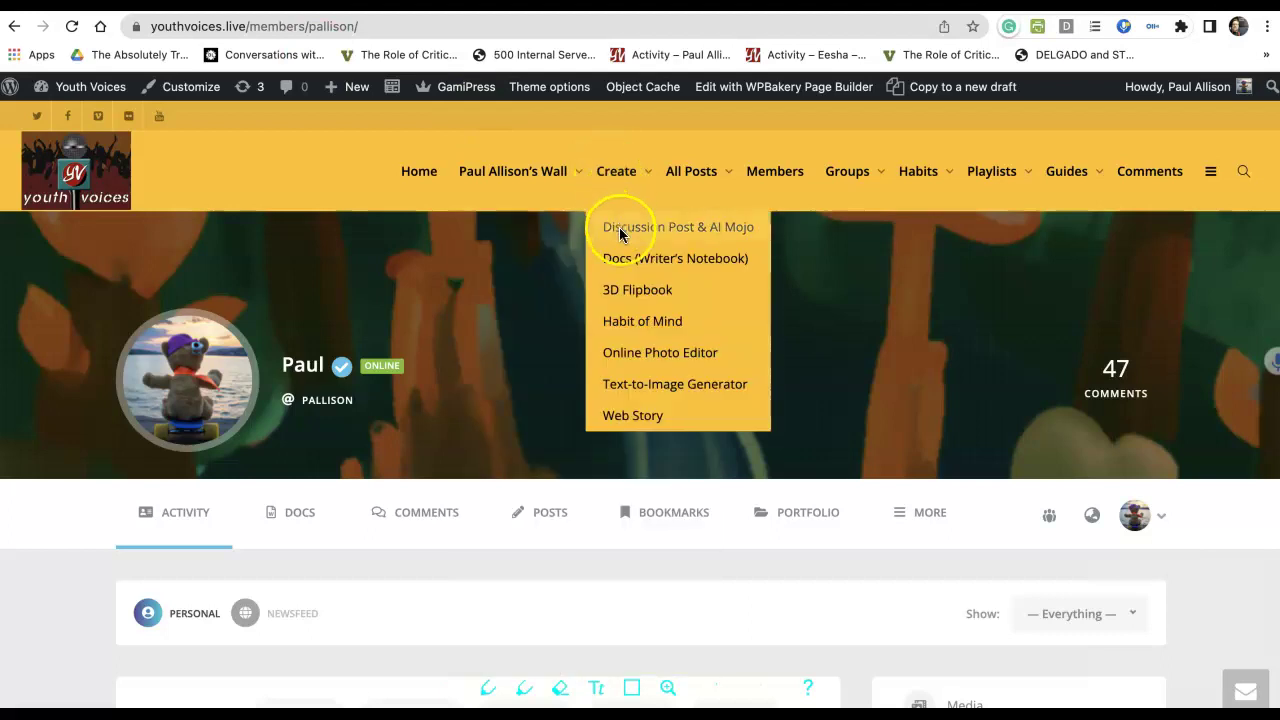
pyautogui.click(340, 62)
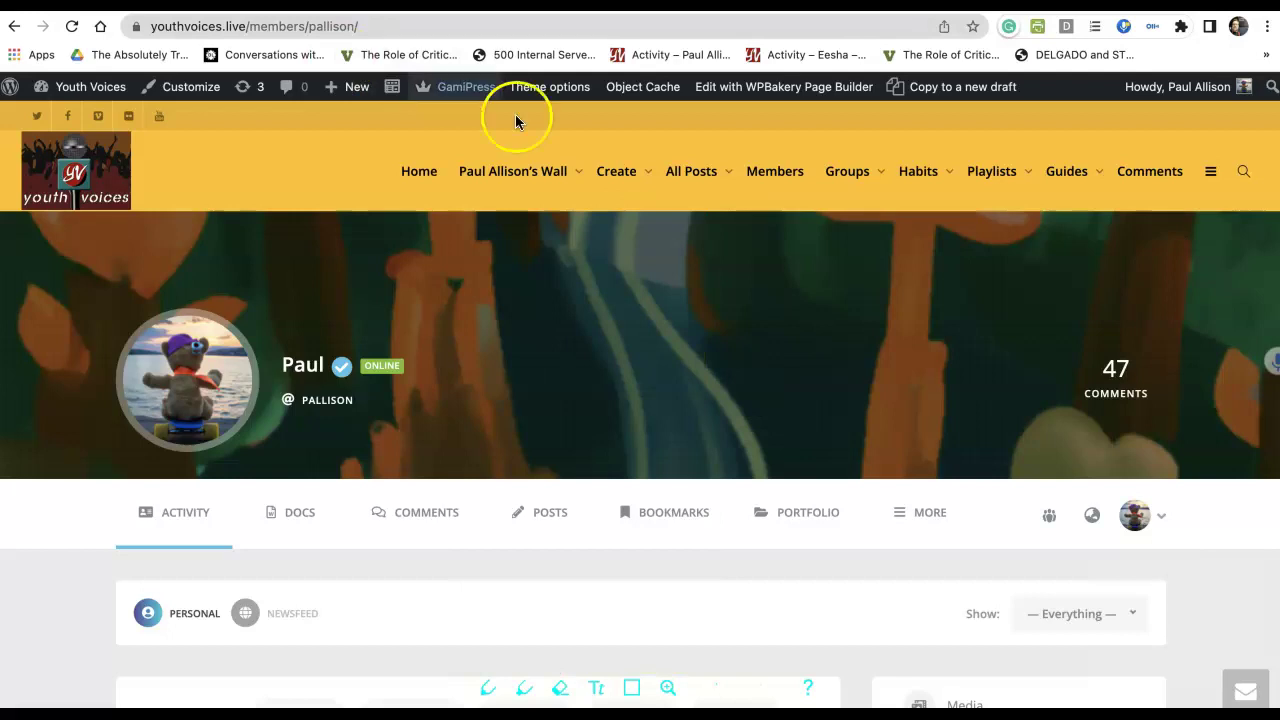
pyautogui.click(621, 170)
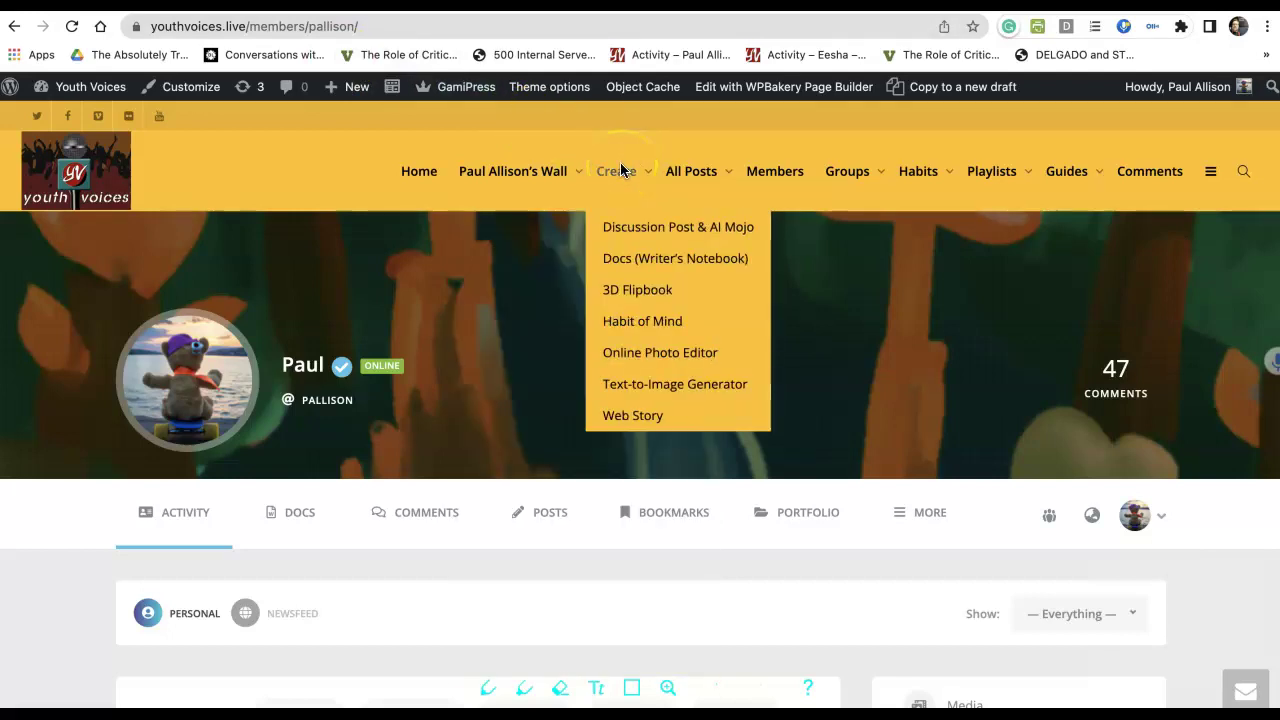
pyautogui.click(624, 228)
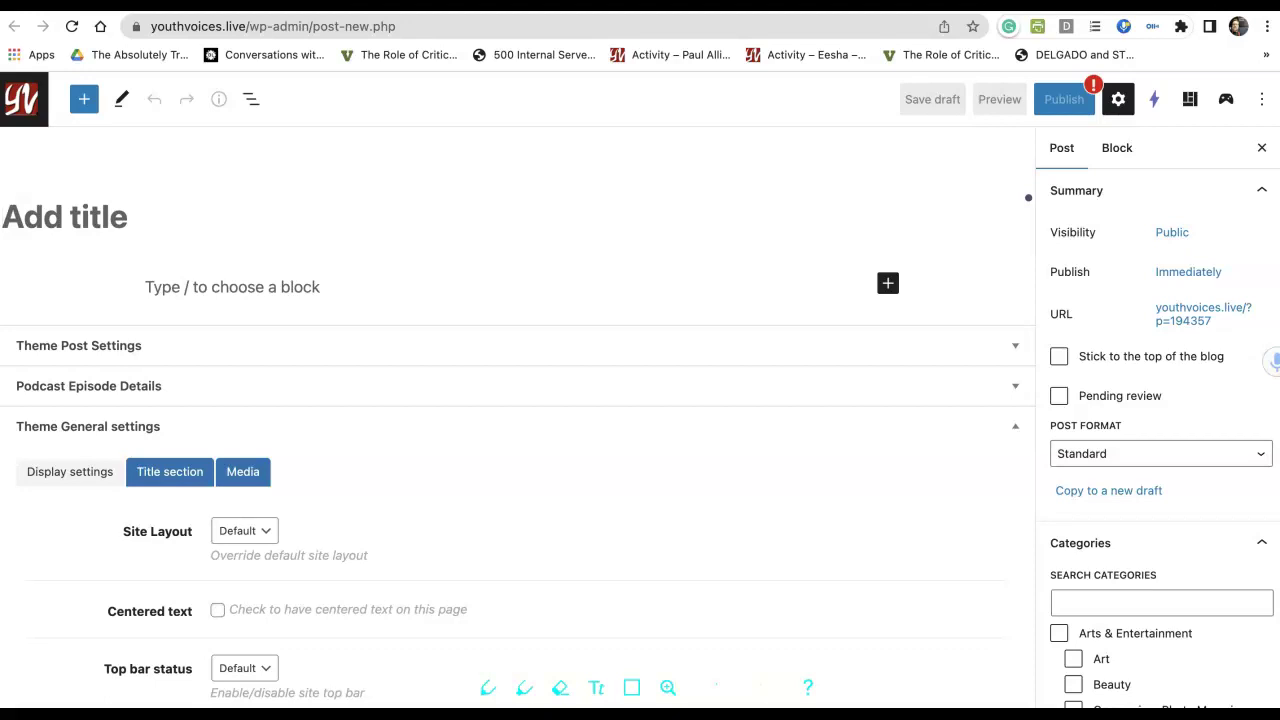
# Title the post 'My Turning Point Narrative' and paste the ten memory notes into the body.
pyautogui.click(26, 216)
pyautogui.write('My turn')
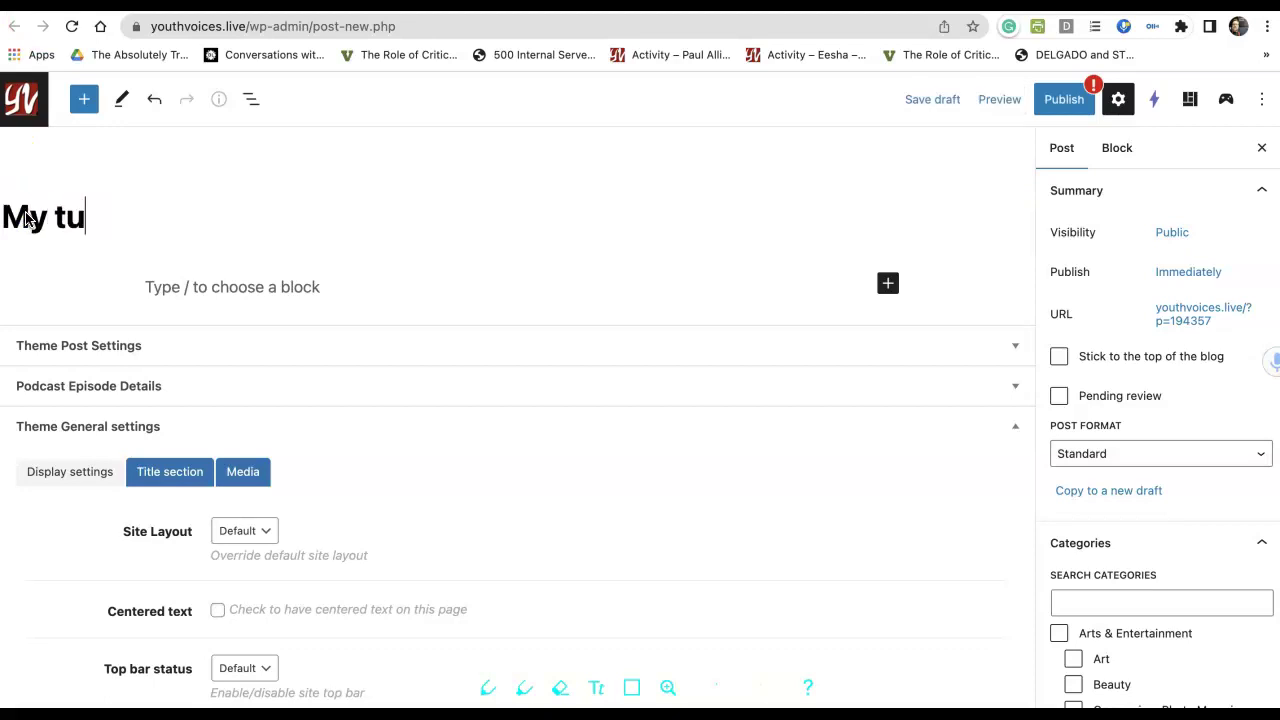
pyautogui.press('BackSpace')
pyautogui.press('BackSpace')
pyautogui.press('BackSpace')
pyautogui.press('BackSpace')
pyautogui.write('Tur')
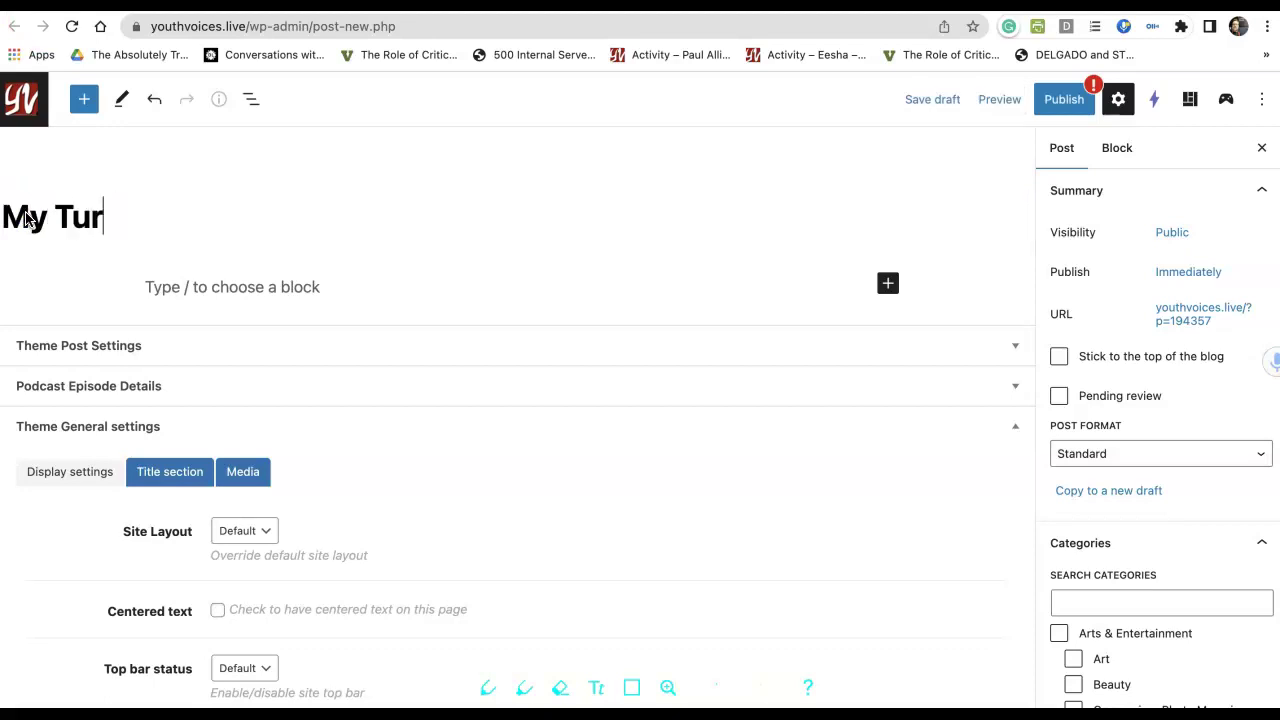
pyautogui.write('ning Point Na')
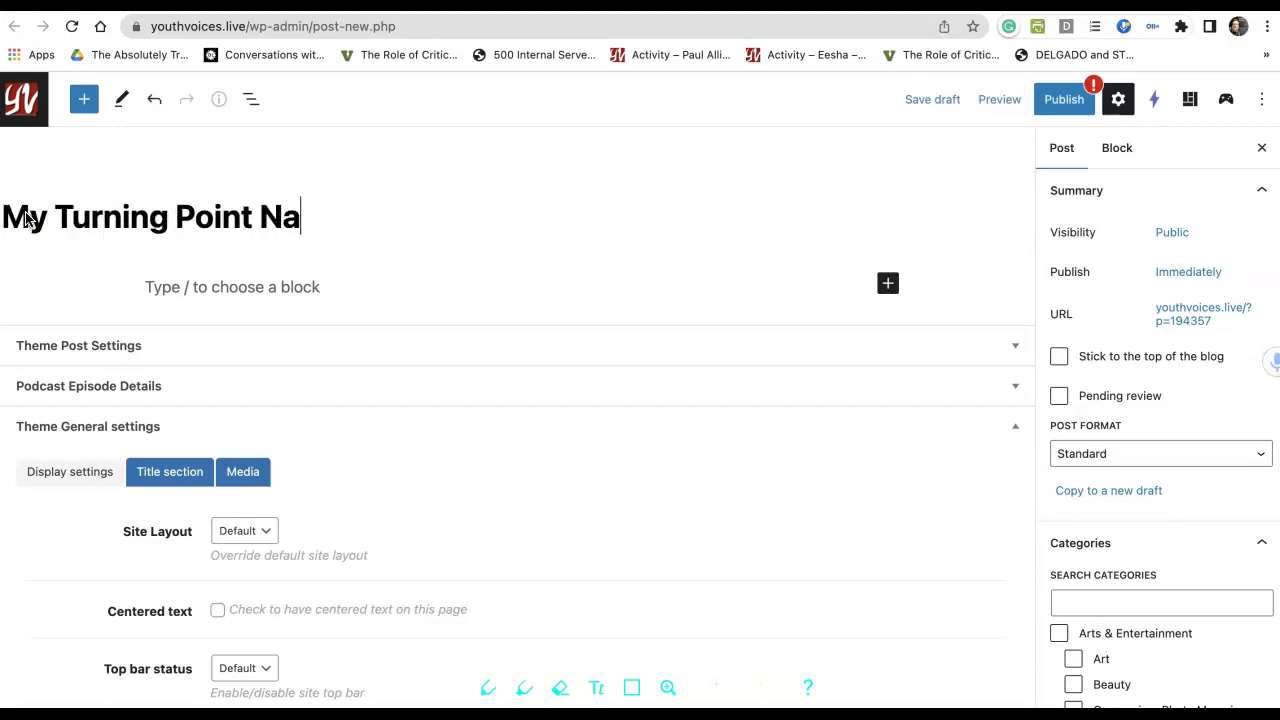
pyautogui.write('rrative')
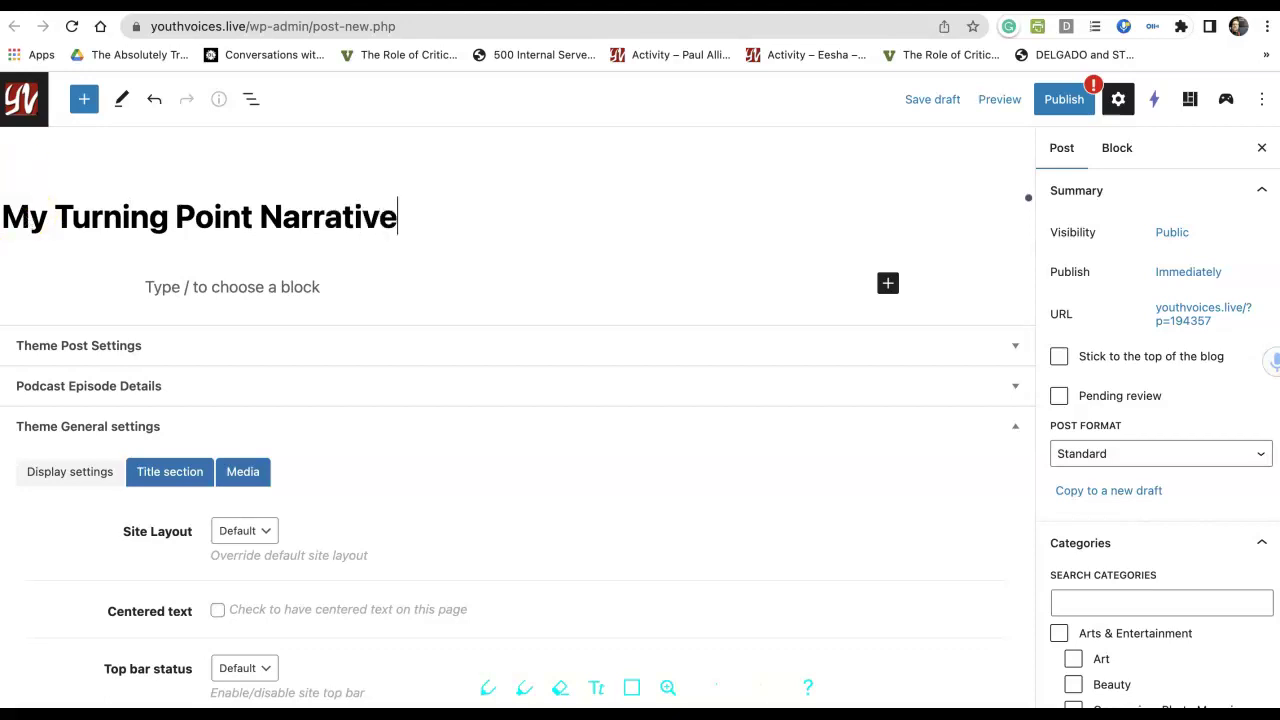
pyautogui.press('Return')
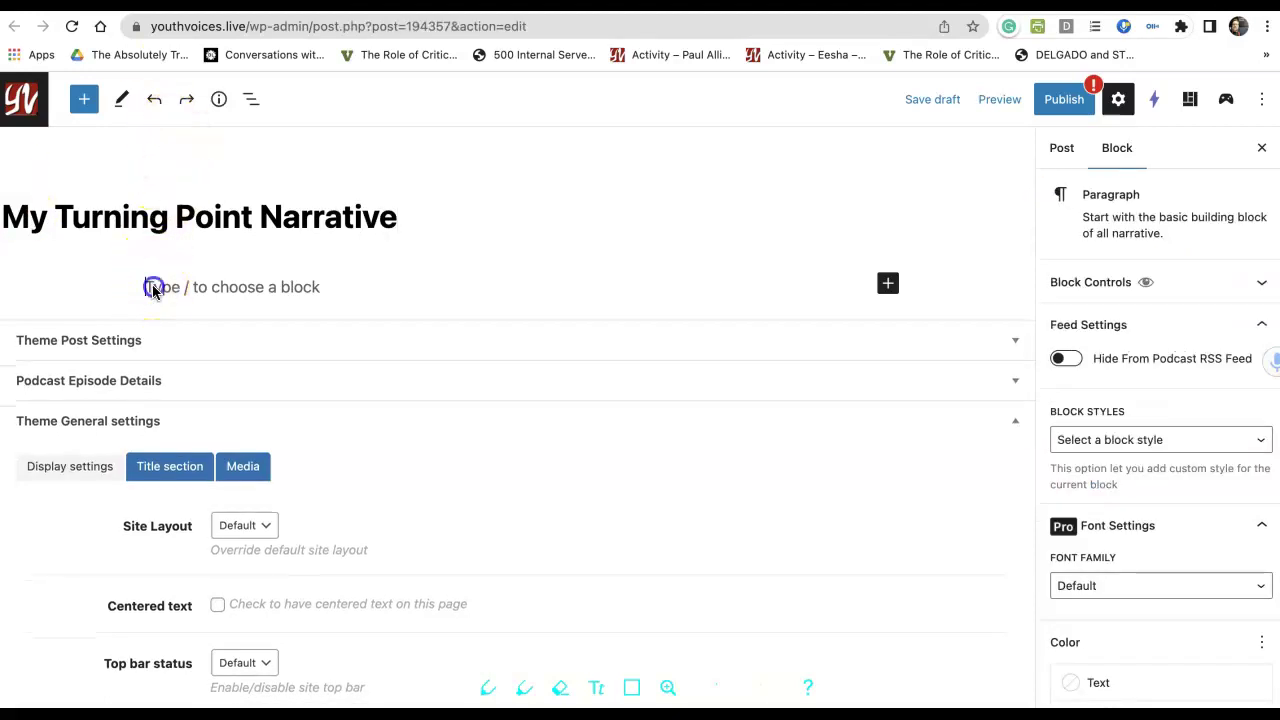
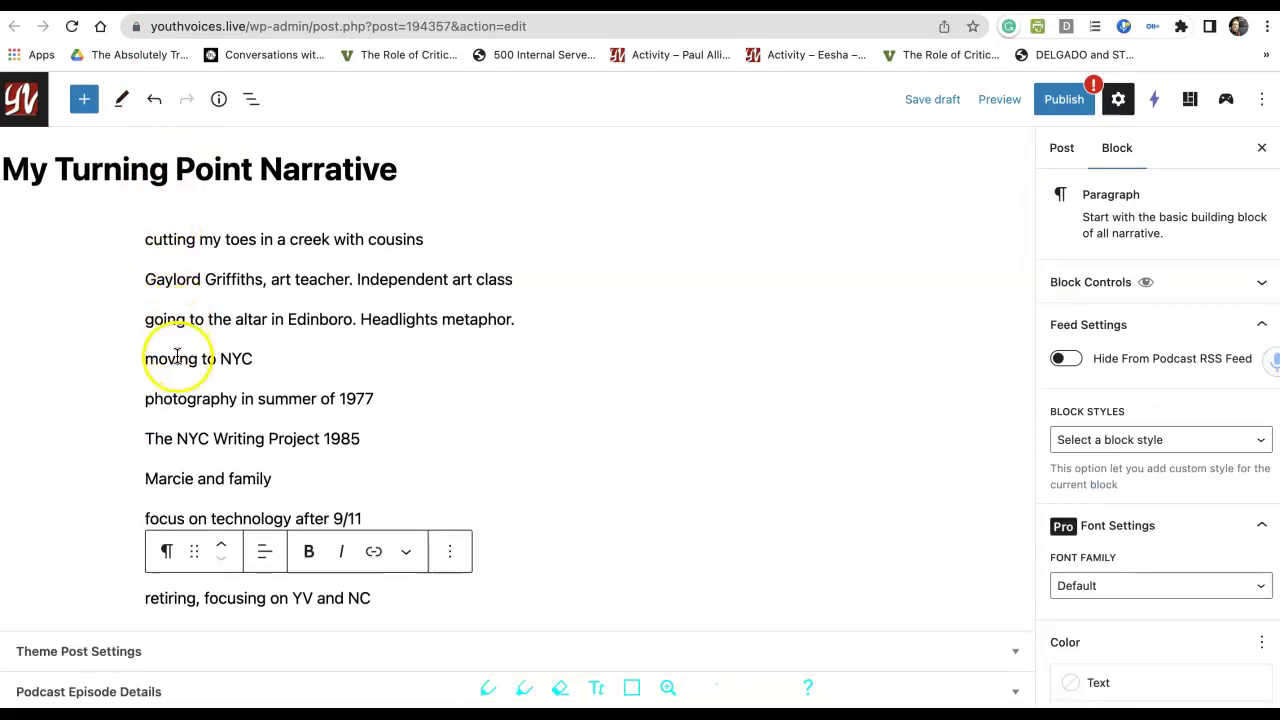
pyautogui.click(90, 504)
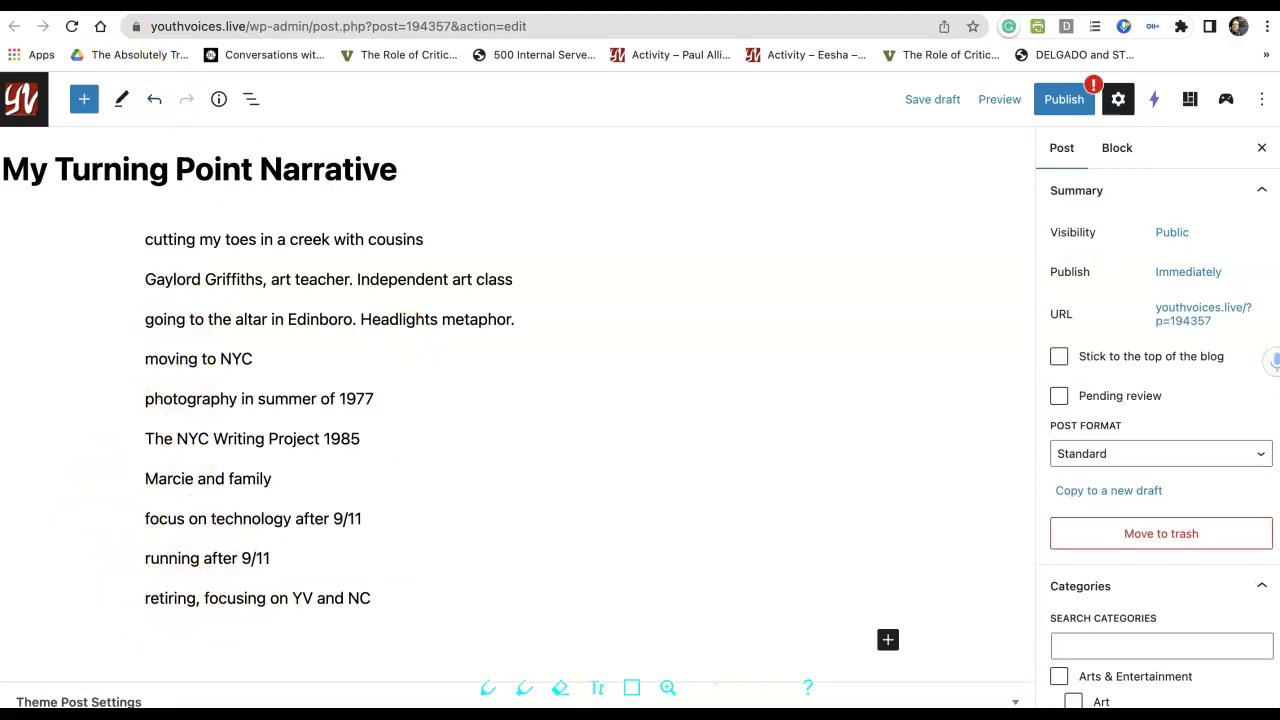
# Open AI Mojo's Templates and filter the template list by typing 'genr'.
pyautogui.click(1226, 100)
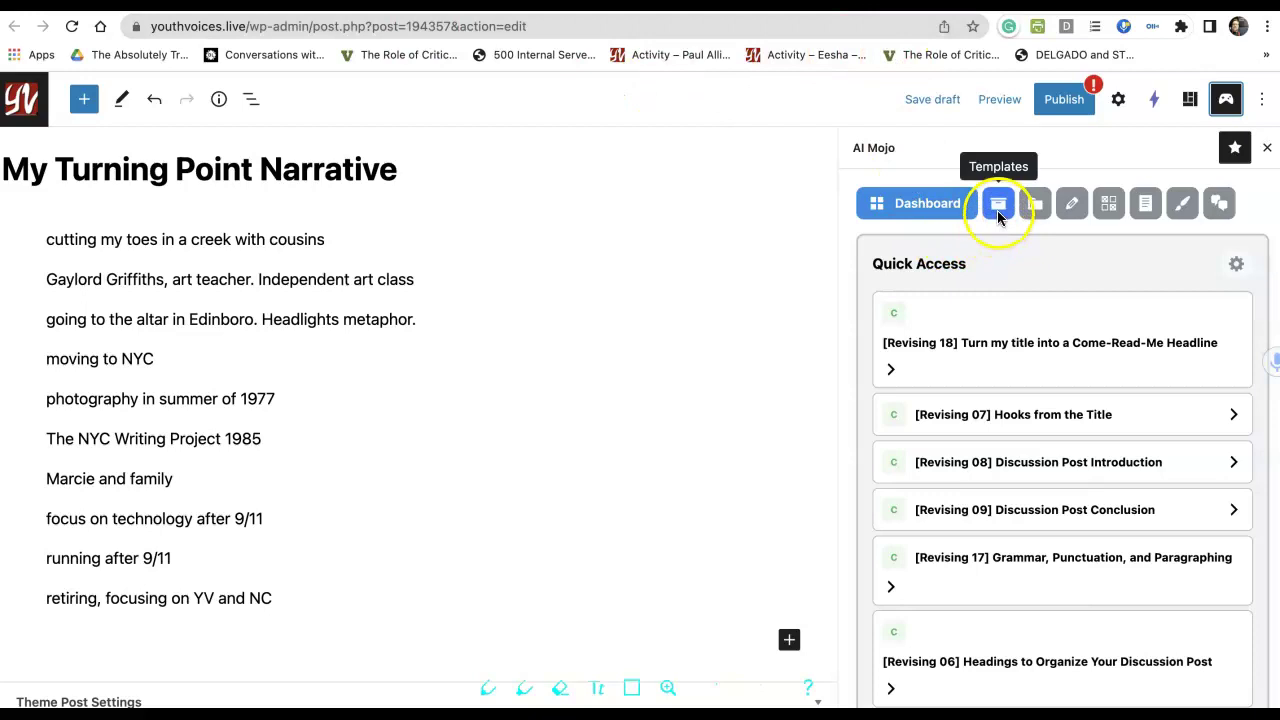
pyautogui.click(997, 212)
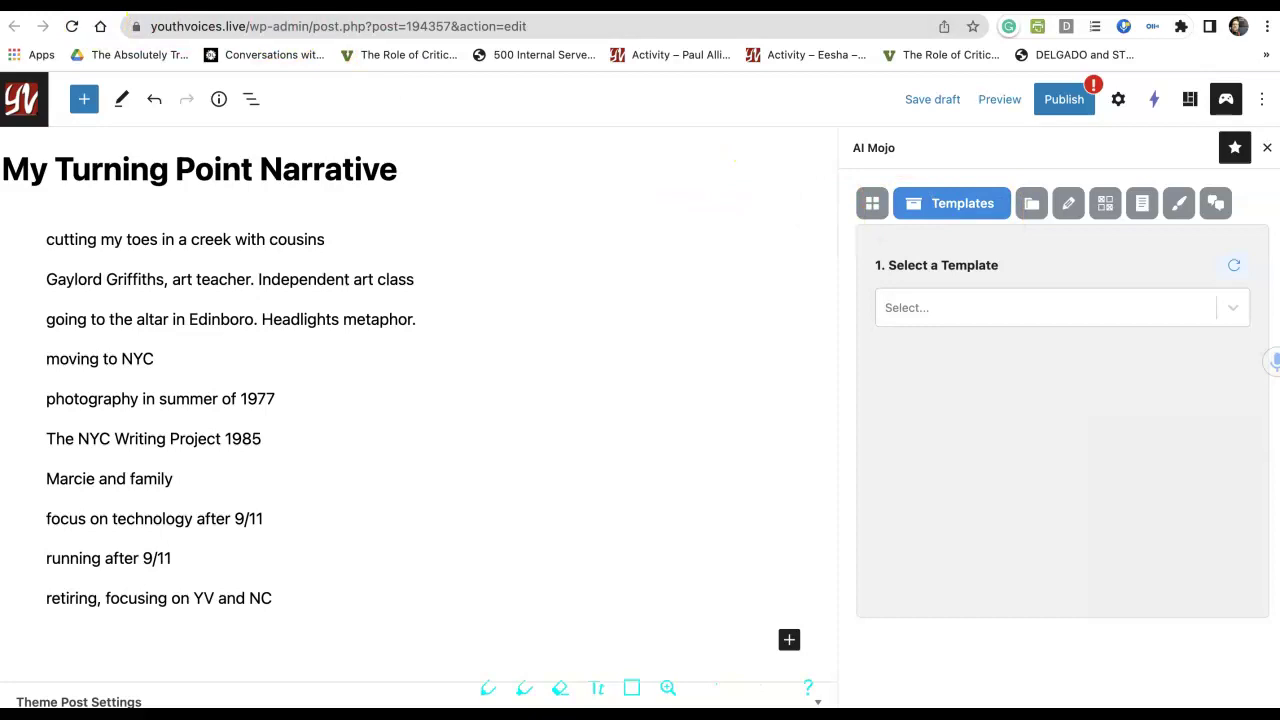
pyautogui.click(900, 312)
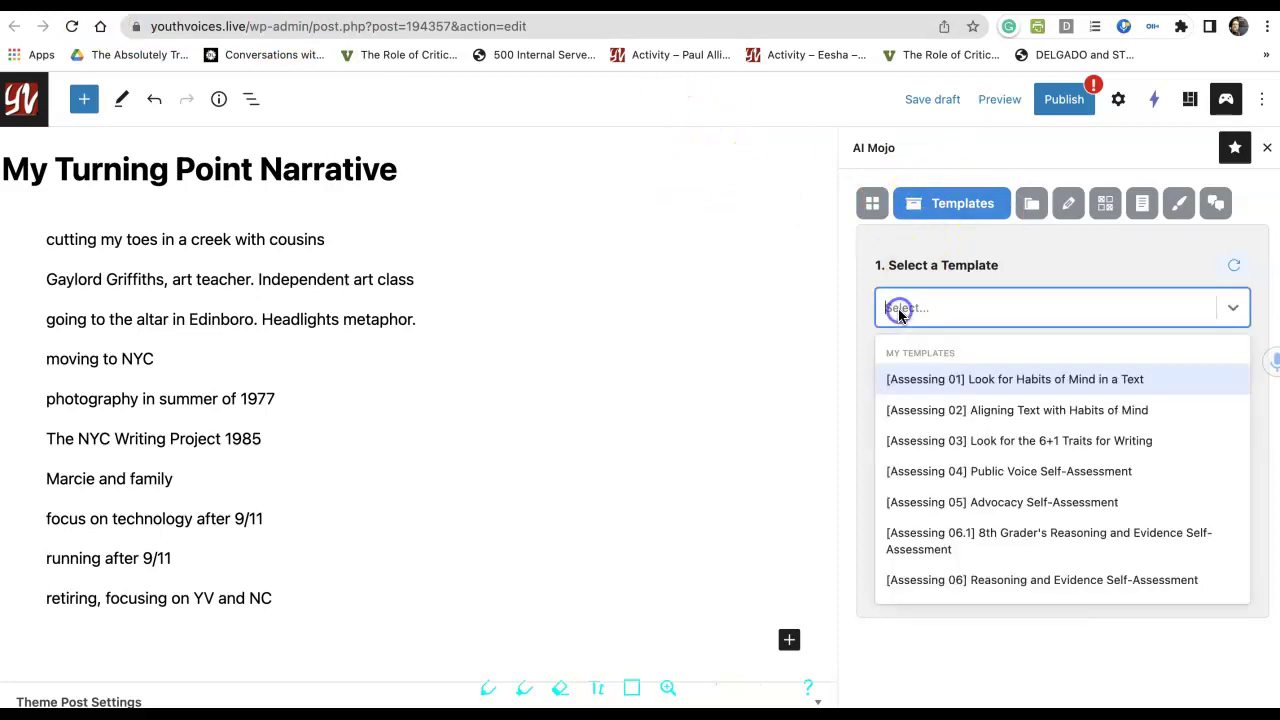
pyautogui.write('ge')
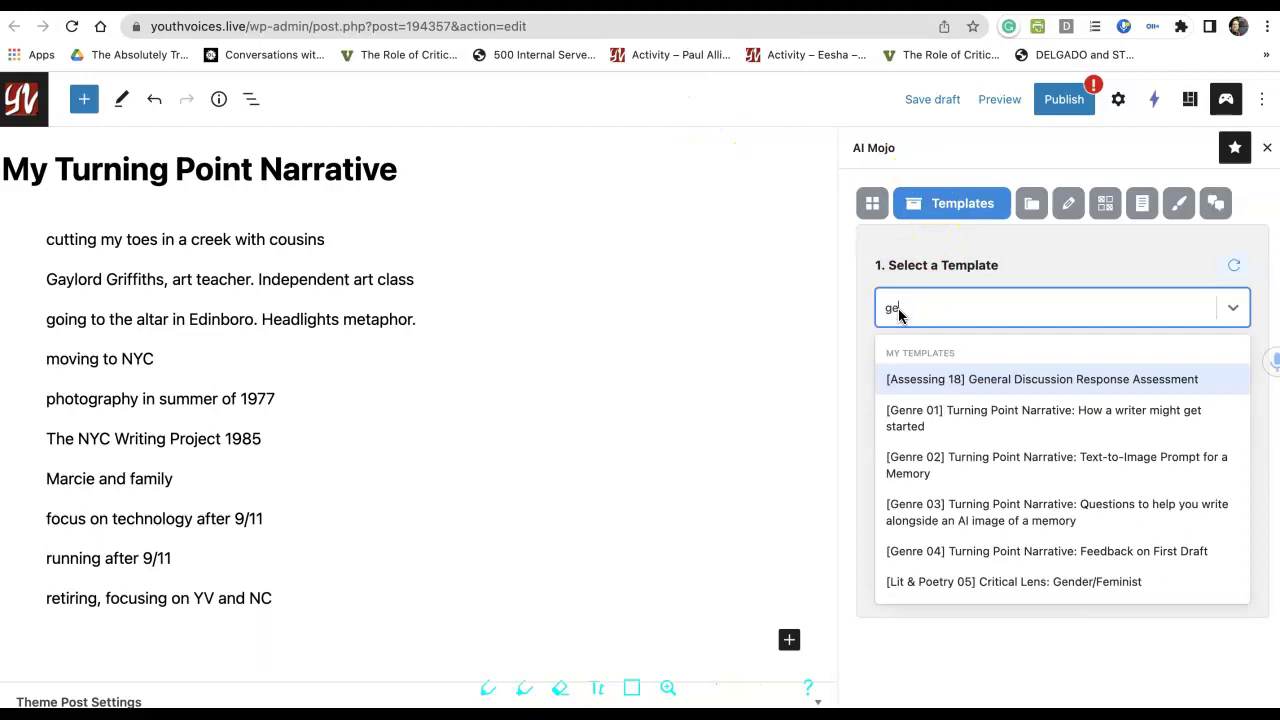
pyautogui.write('nre')
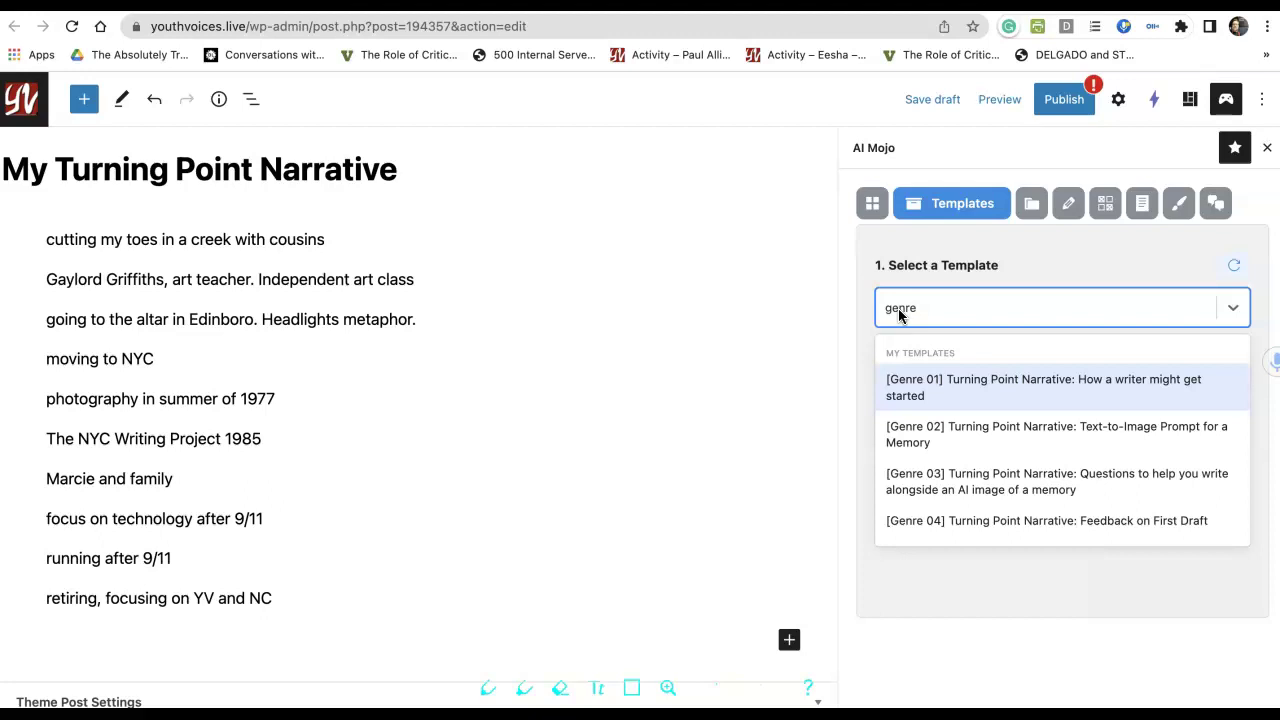
# Choose the Genre 01 Turning Point Narrative template and insert all memory lines into its turning-points field.
pyautogui.click(920, 380)
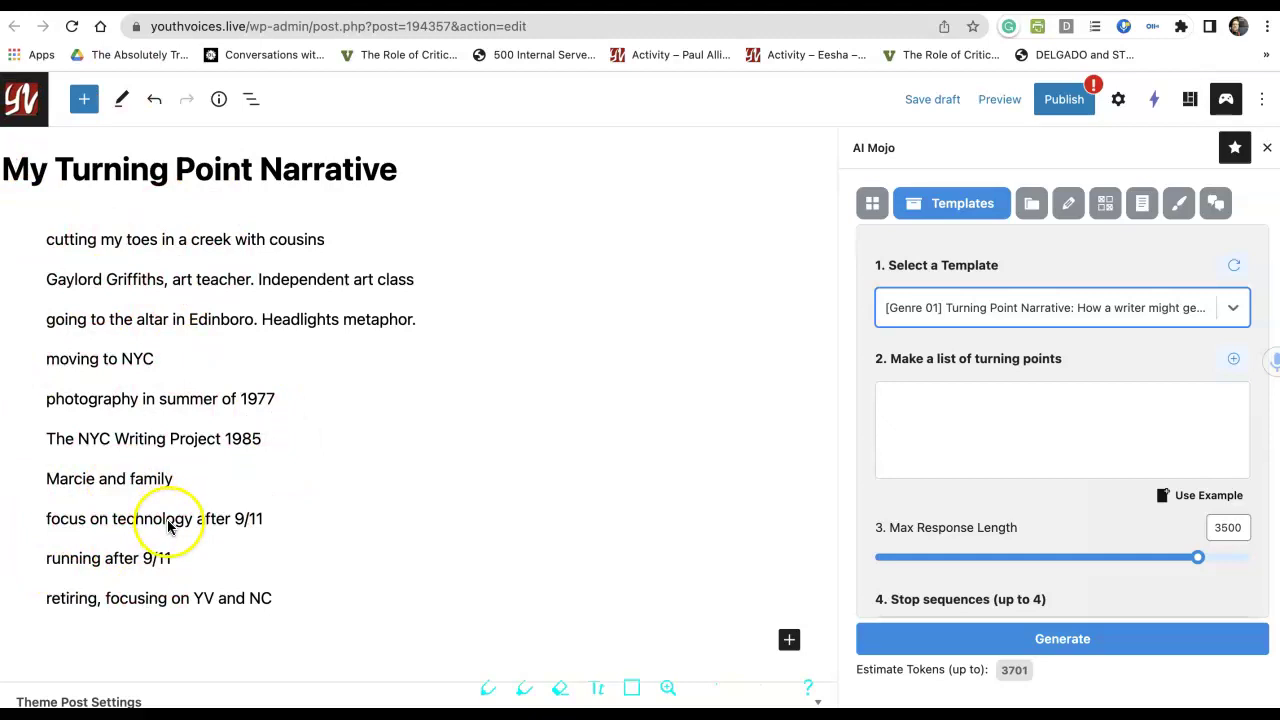
pyautogui.click(165, 608)
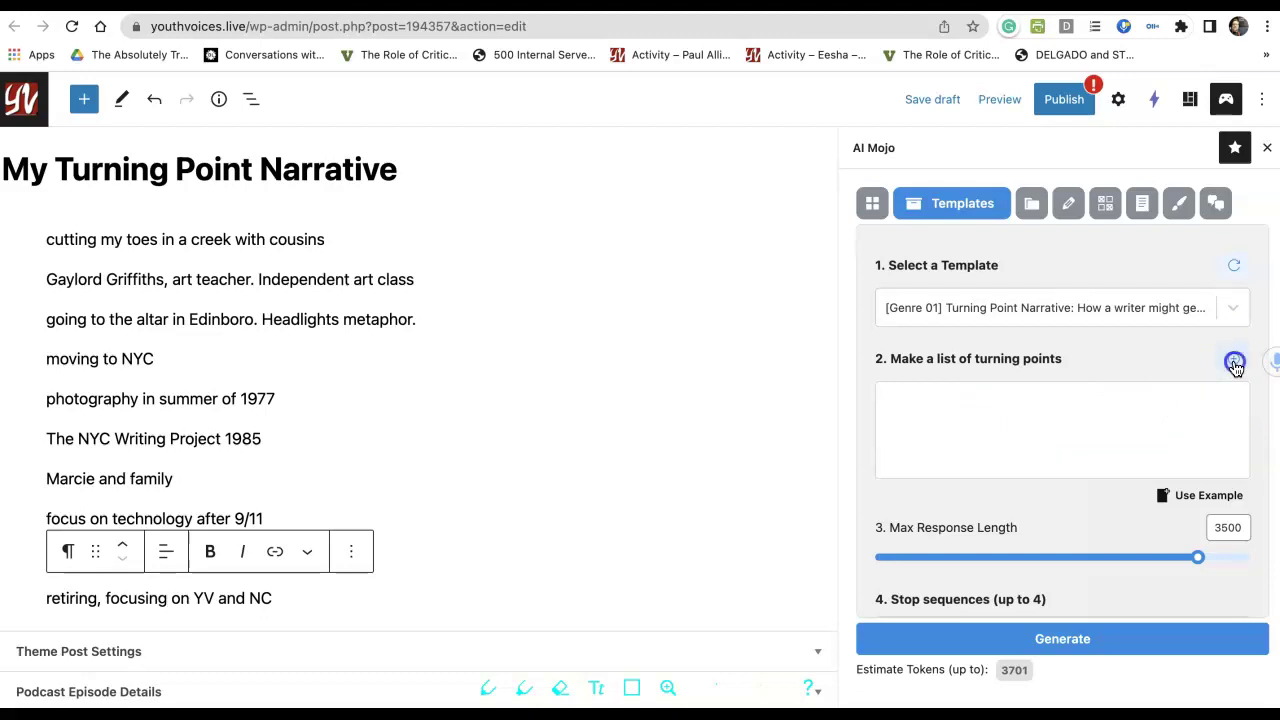
pyautogui.click(1235, 364)
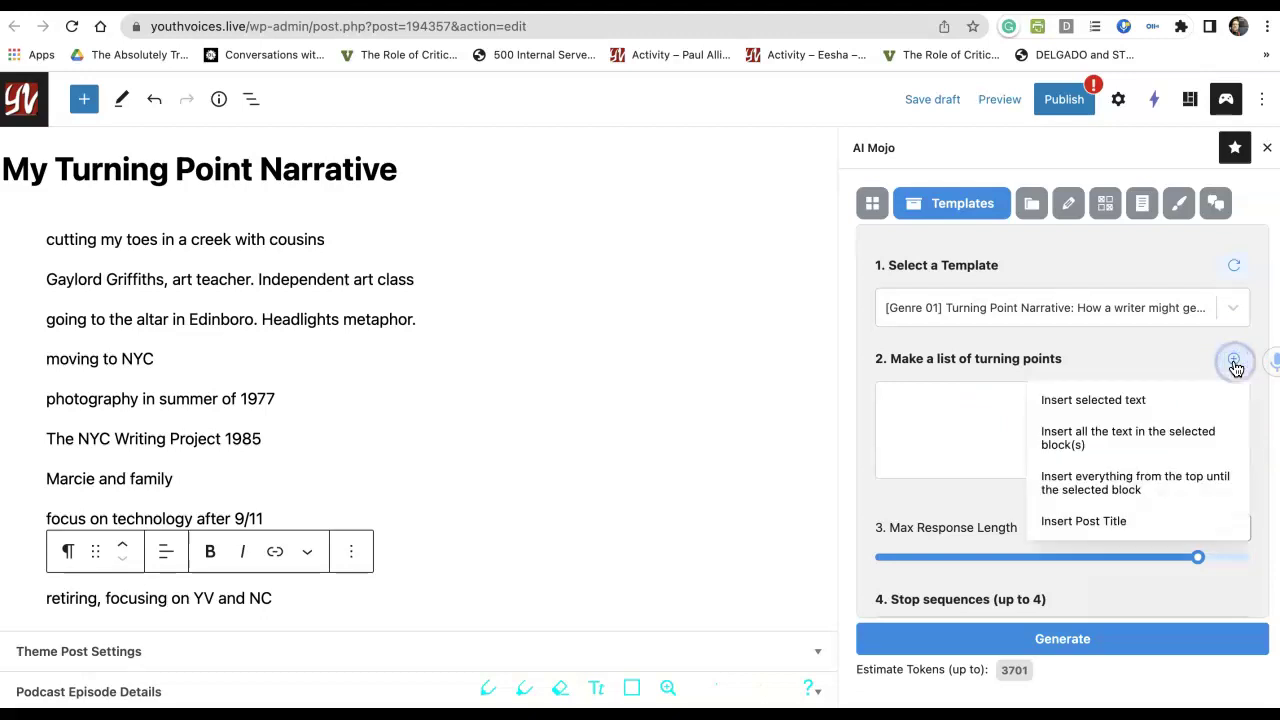
pyautogui.click(1060, 484)
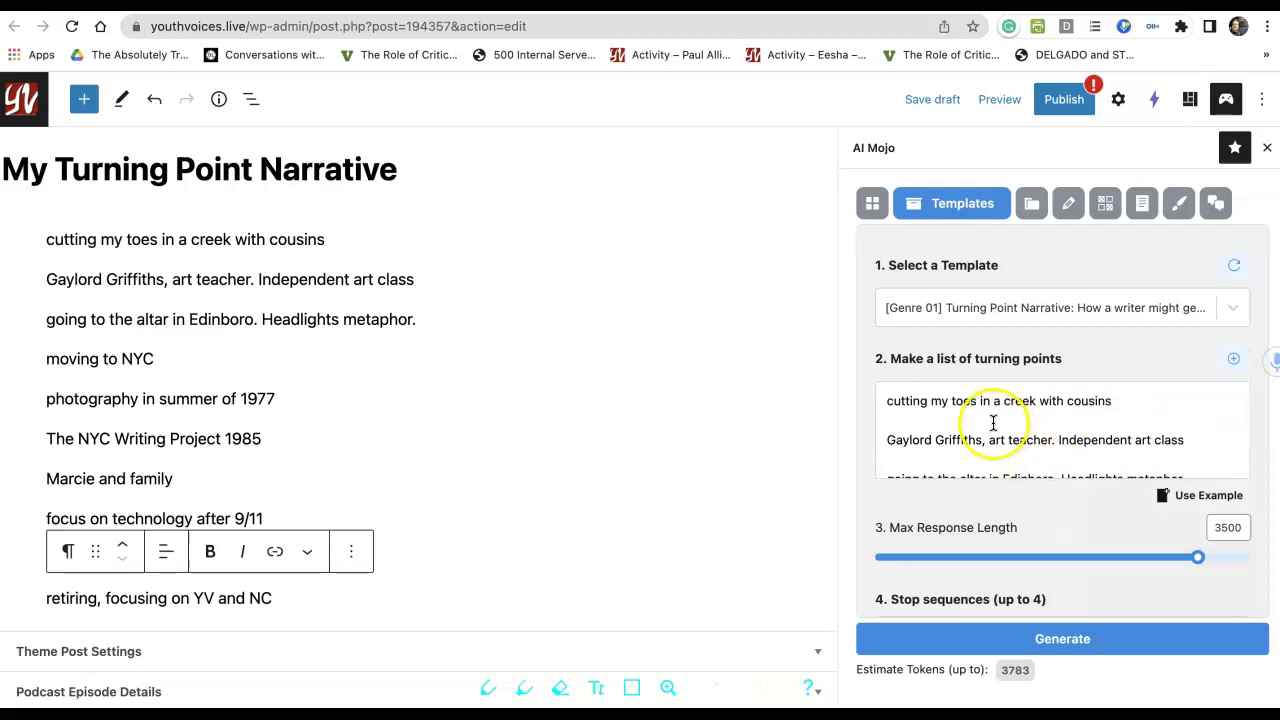
pyautogui.scroll(-8, 915, 420)
pyautogui.scroll(8, 993, 427)
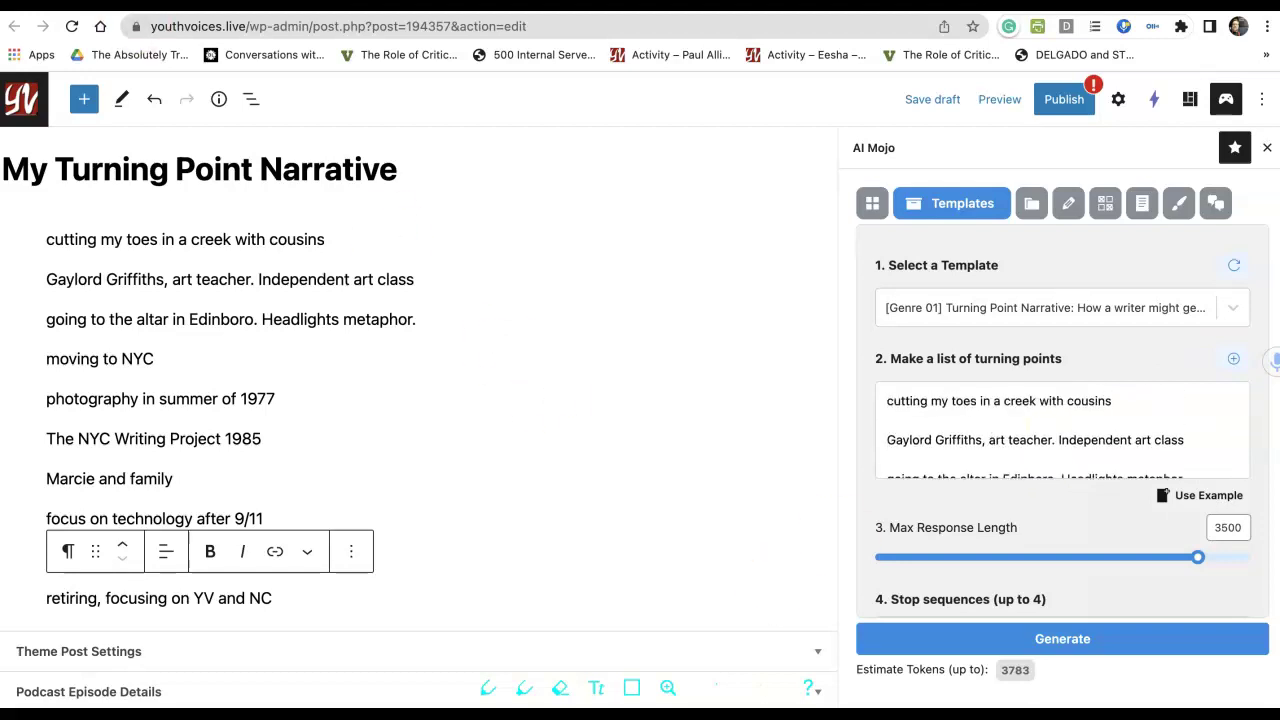
# Generate turning-point suggestions twice, producing result #2 about focusing on technology after 9/11.
pyautogui.click(980, 643)
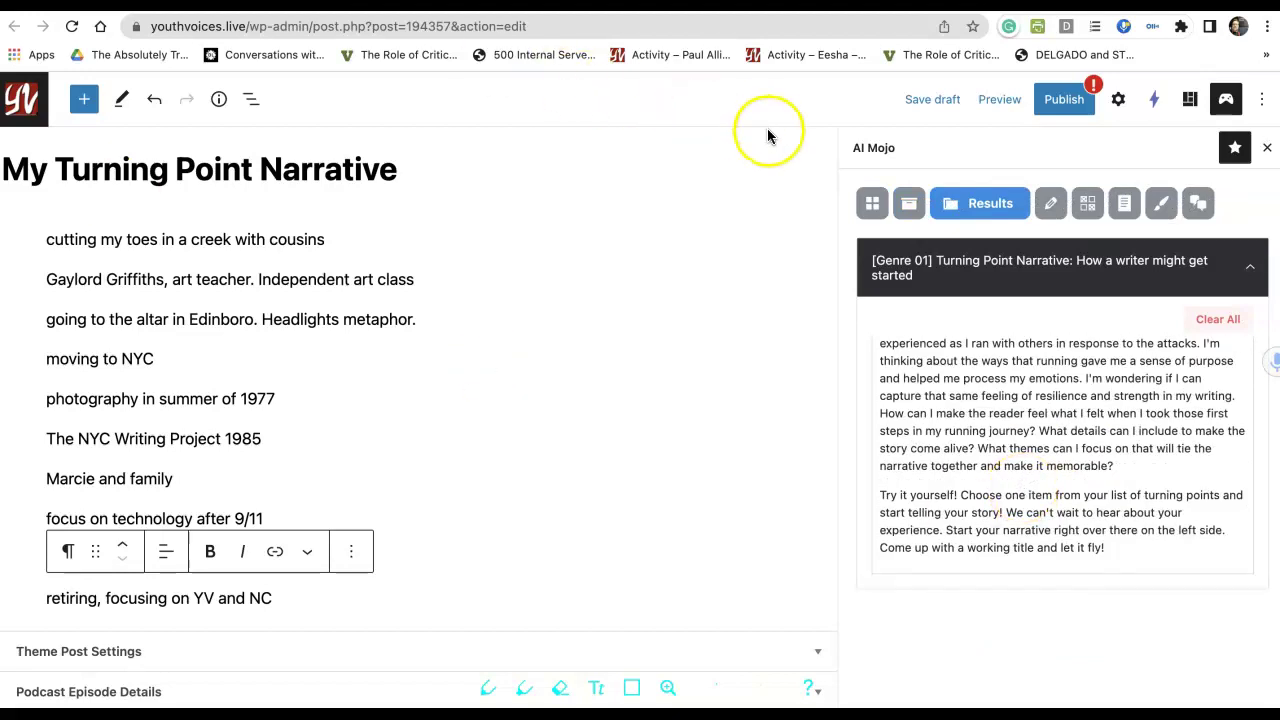
pyautogui.click(909, 205)
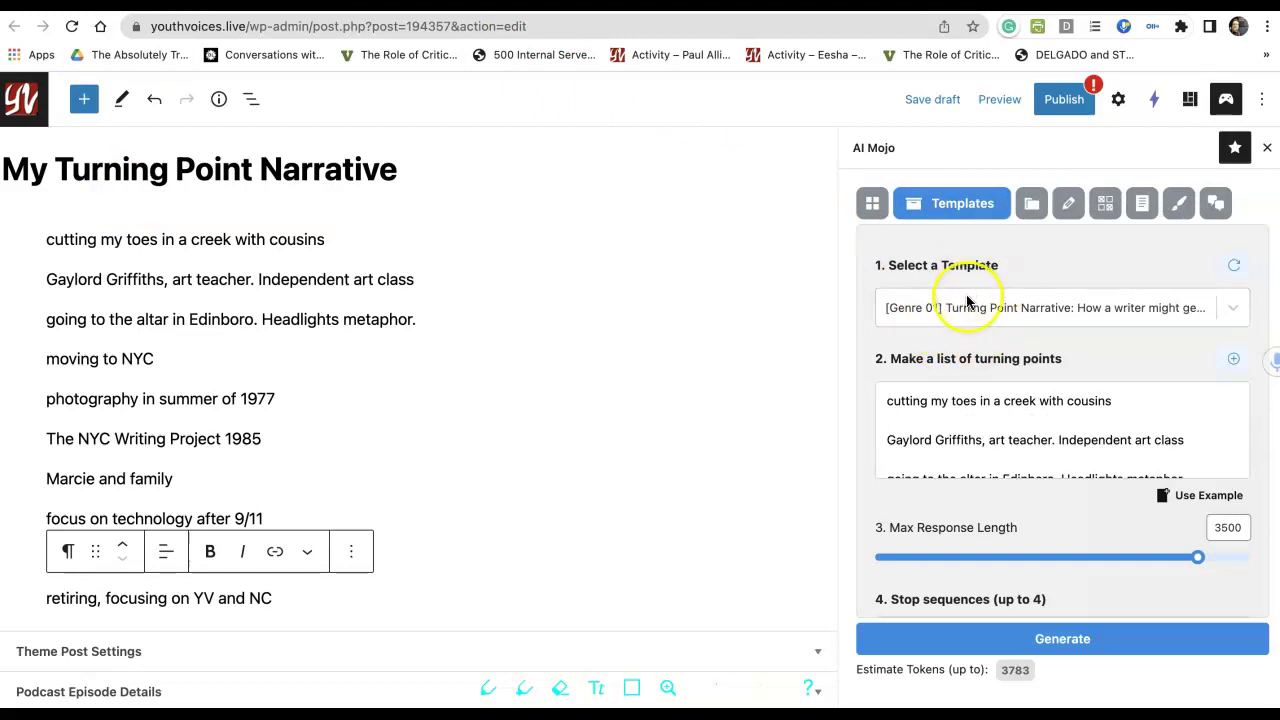
pyautogui.scroll(-5, 957, 443)
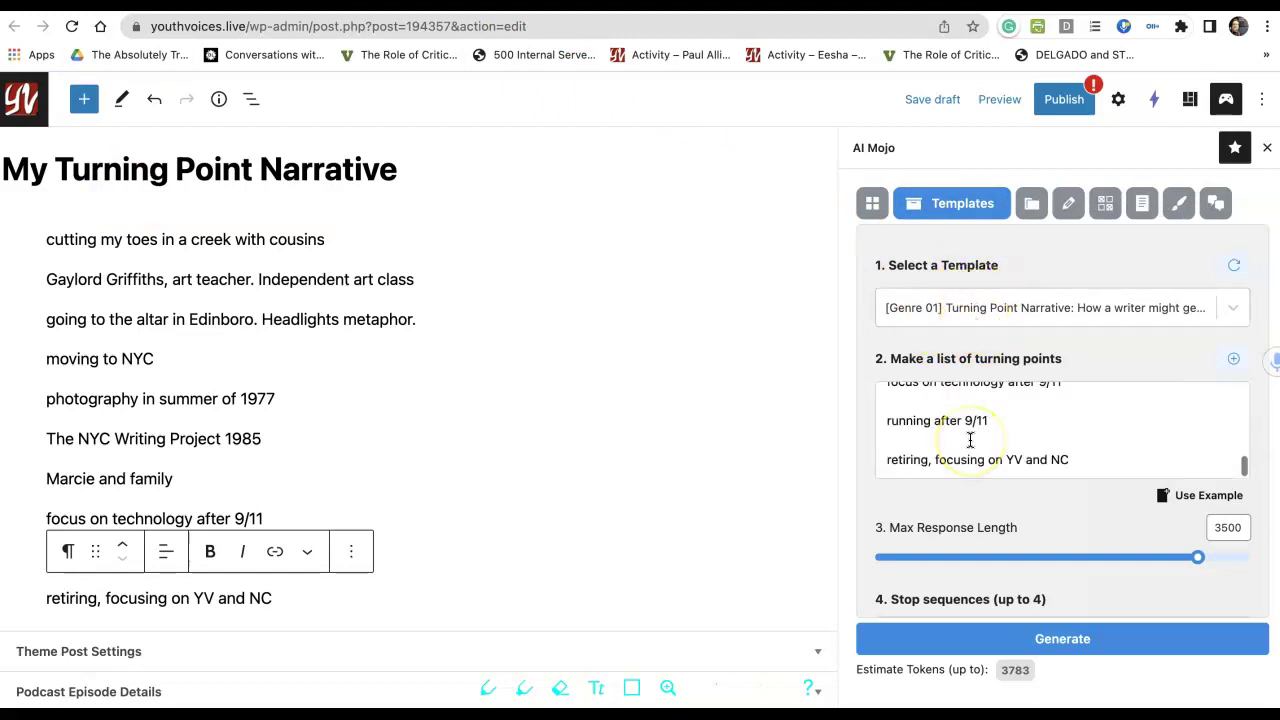
pyautogui.scroll(4, 970, 440)
pyautogui.scroll(2, 970, 440)
pyautogui.scroll(-1, 971, 437)
pyautogui.scroll(1, 971, 437)
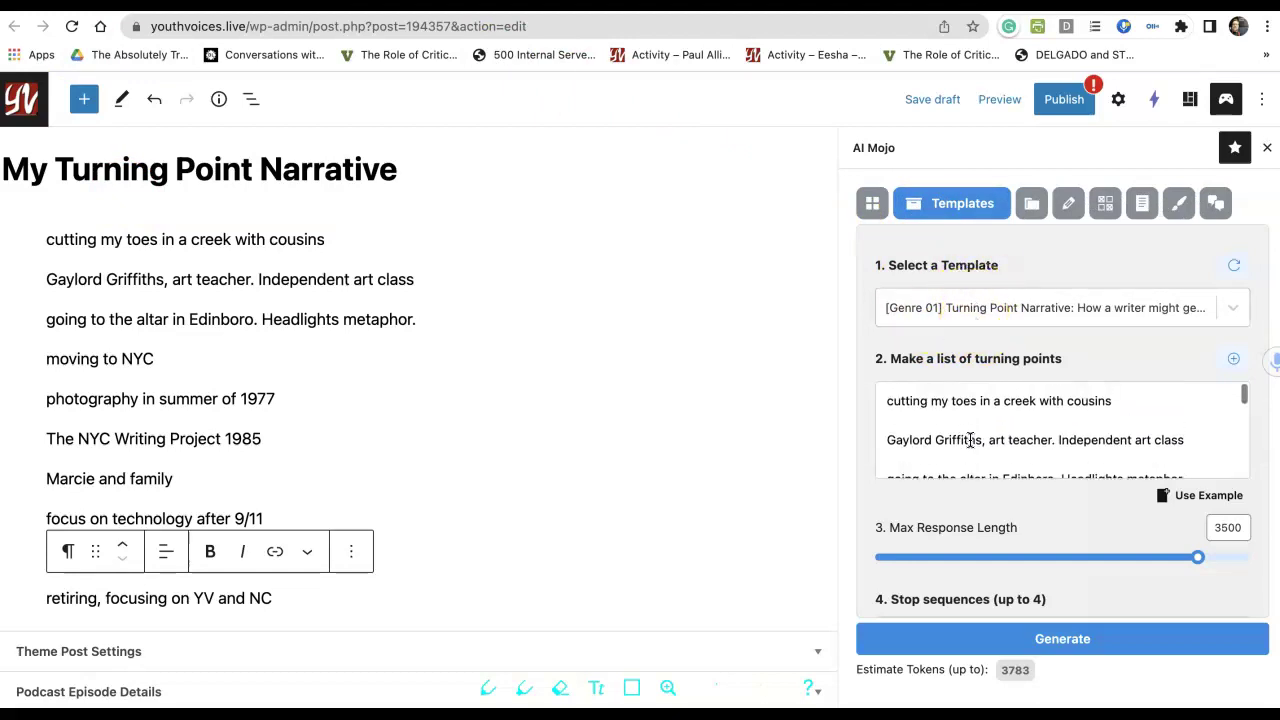
pyautogui.click(955, 305)
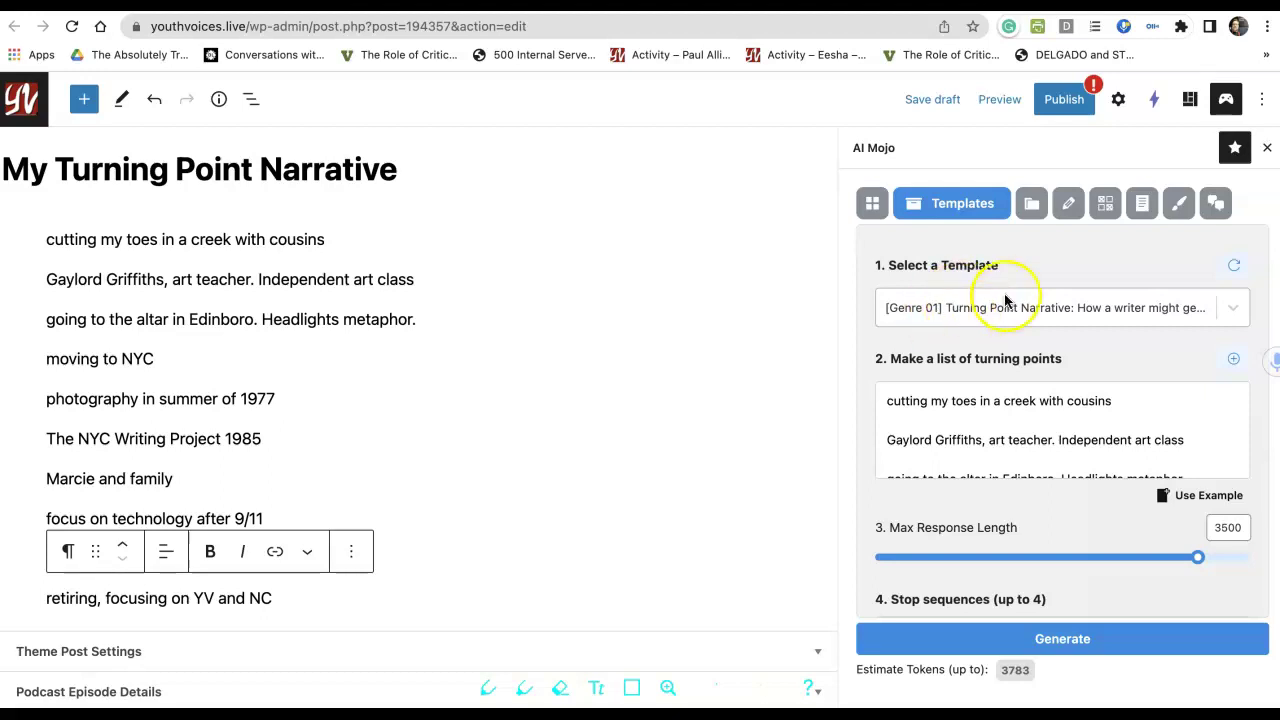
pyautogui.click(996, 640)
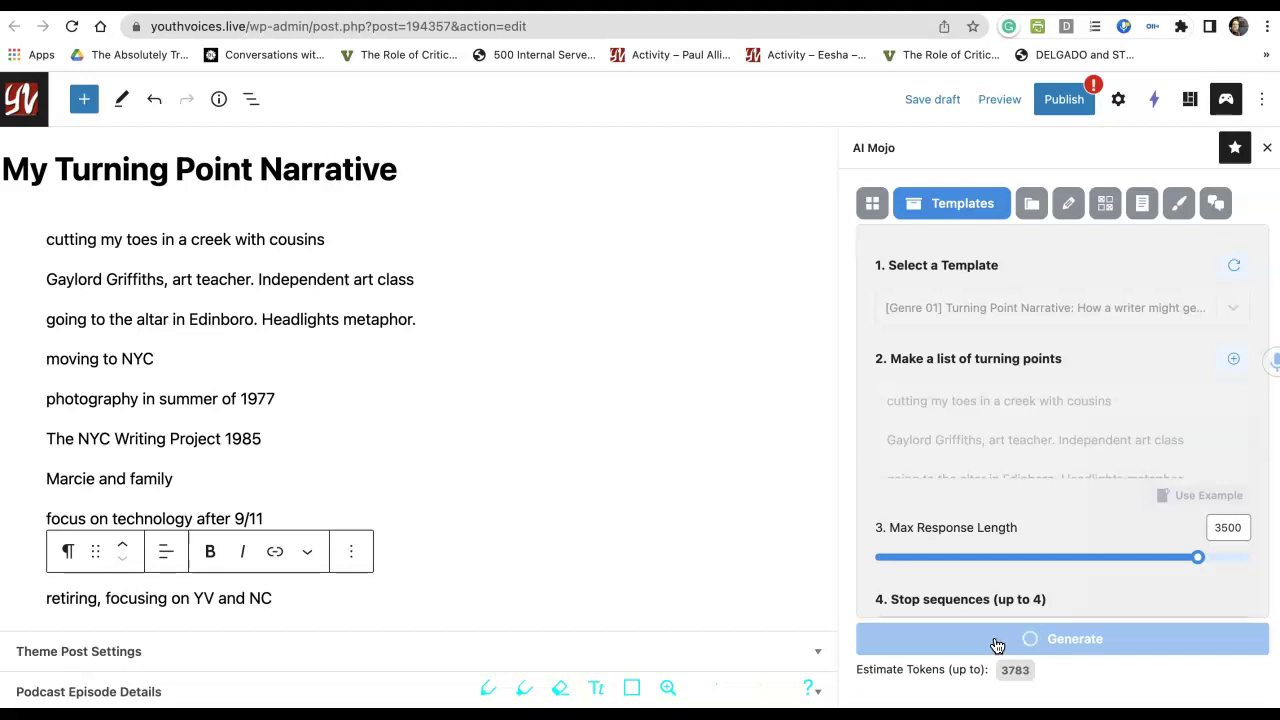
pyautogui.scroll(-3, 959, 440)
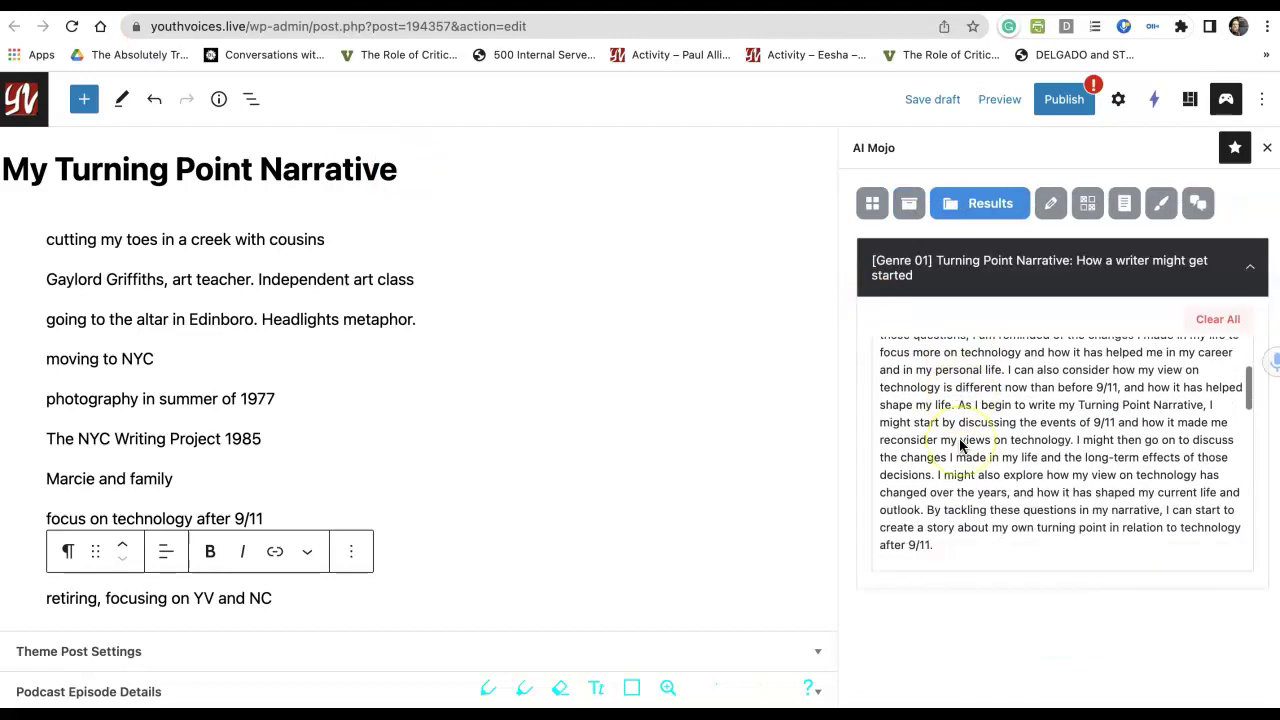
pyautogui.scroll(3, 959, 445)
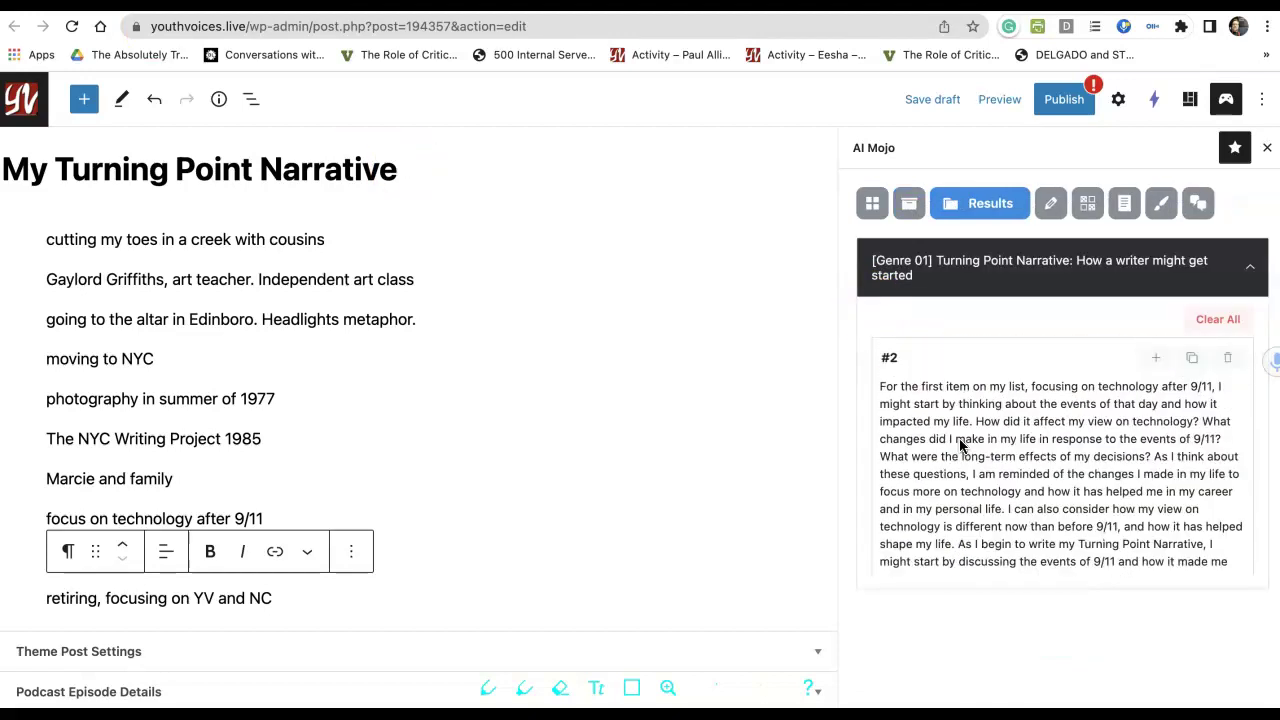
# Start a new paragraph after the 'photography in summer of 1977' line.
pyautogui.click(912, 210)
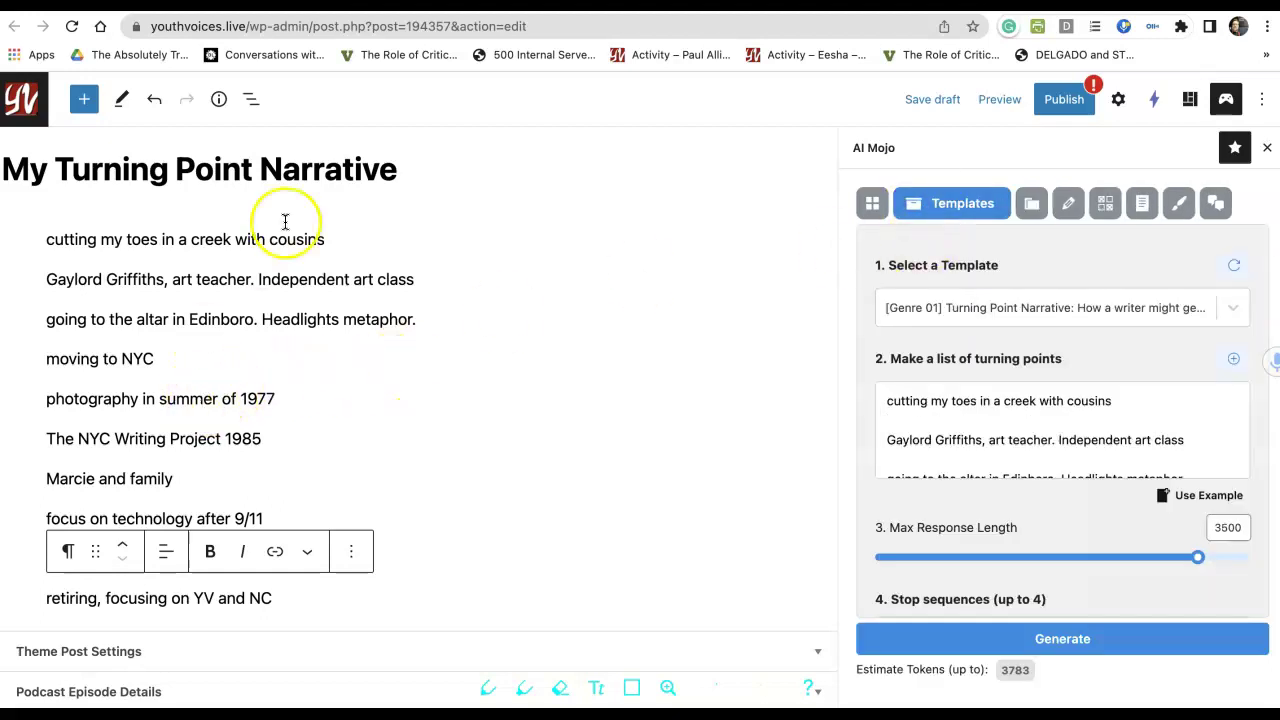
pyautogui.scroll(-2, 240, 350)
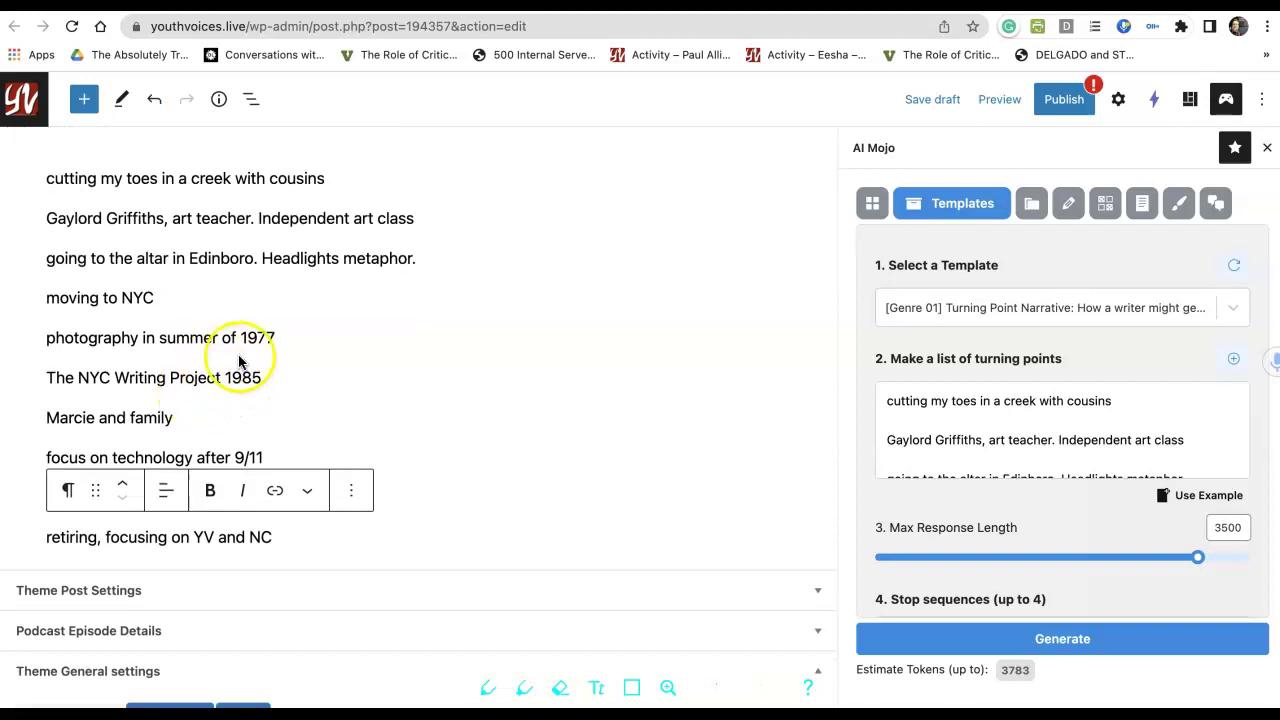
pyautogui.click(281, 352)
pyautogui.press('Return')
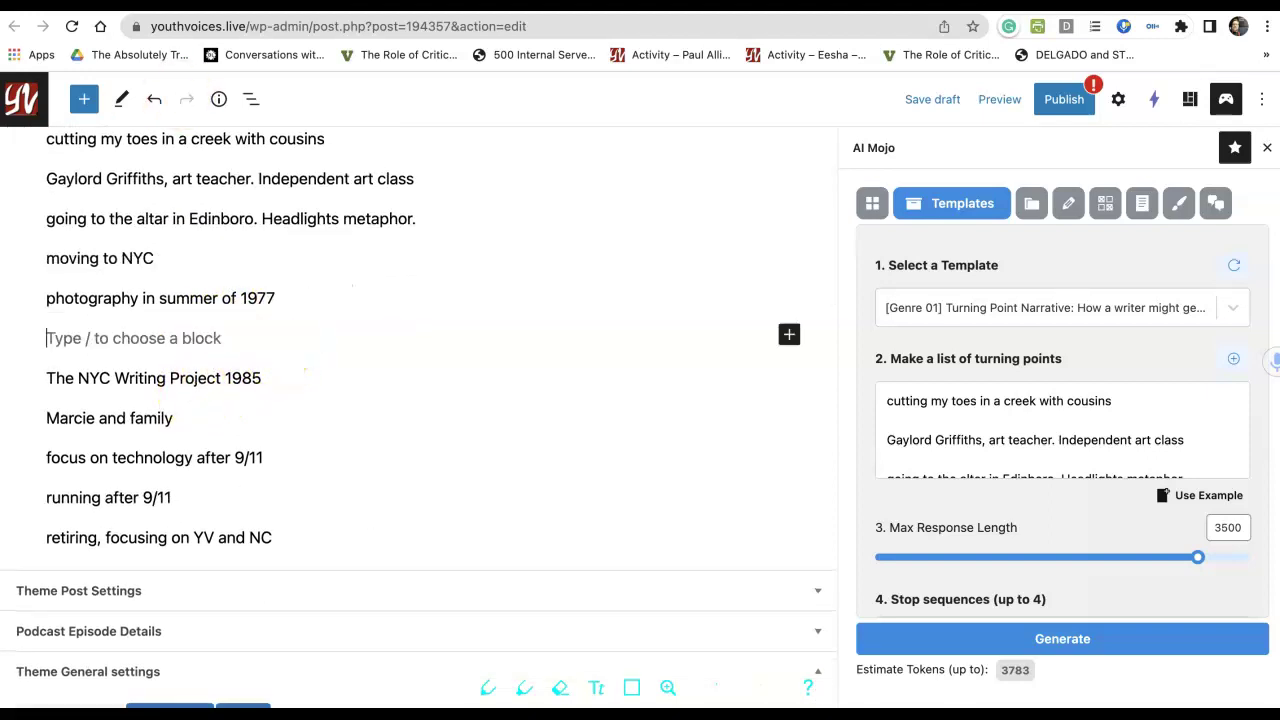
# Write 'When I was a senior in high school my favorite teacher,' followed by the teacher's name.
pyautogui.write('When')
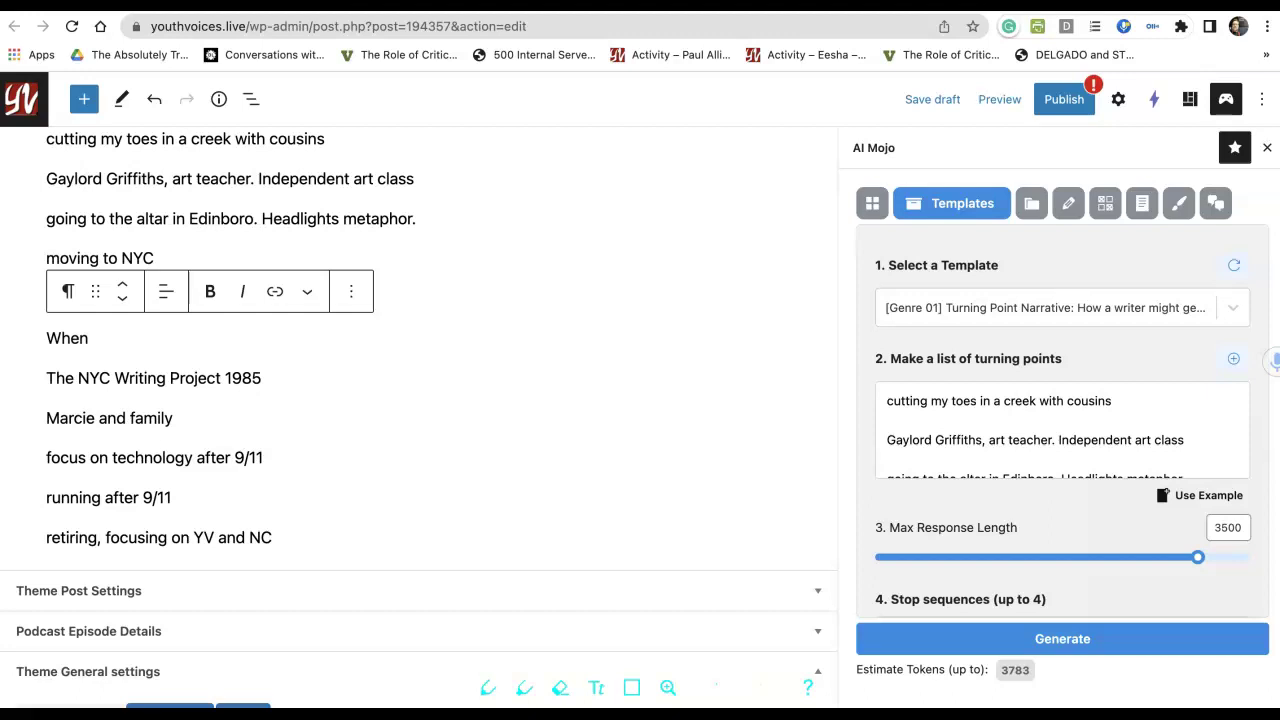
pyautogui.click(108, 342)
pyautogui.write('I wa')
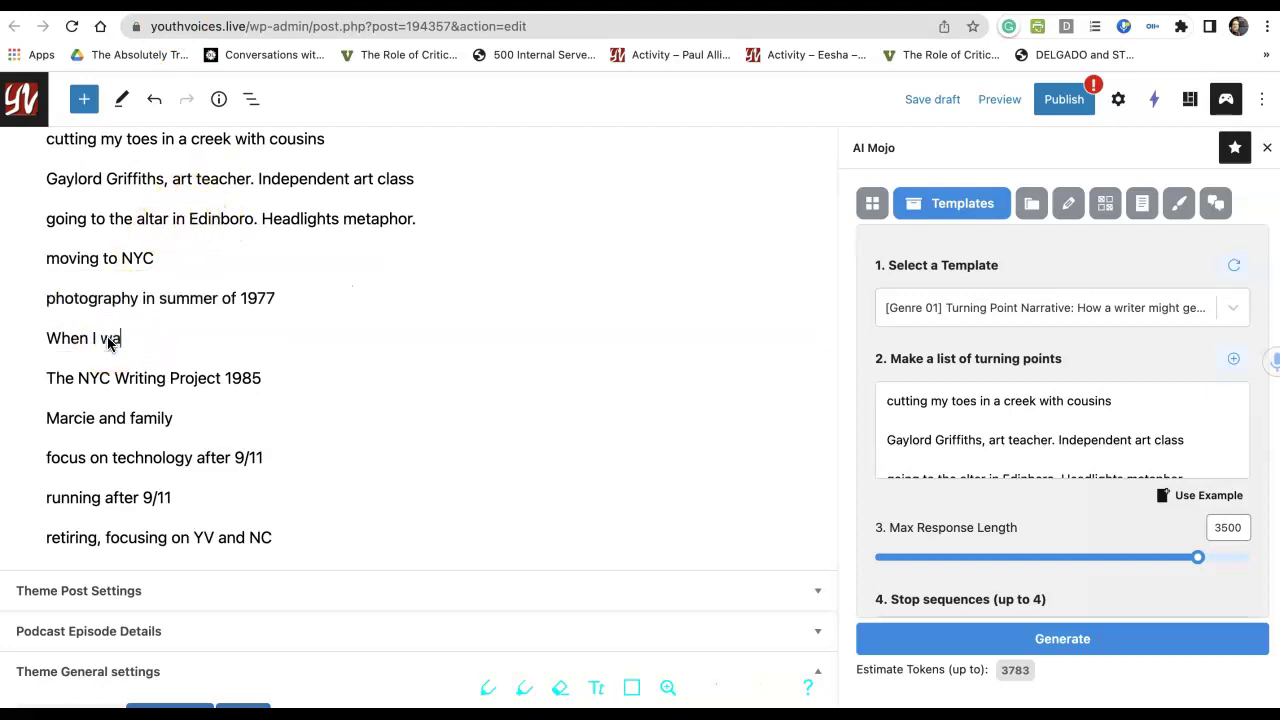
pyautogui.write('s a senior in high school...')
pyautogui.press('Delete')
pyautogui.keyDown('shift'); pyautogui.click(23, 400); pyautogui.keyUp('shift')
pyautogui.press('Delete')
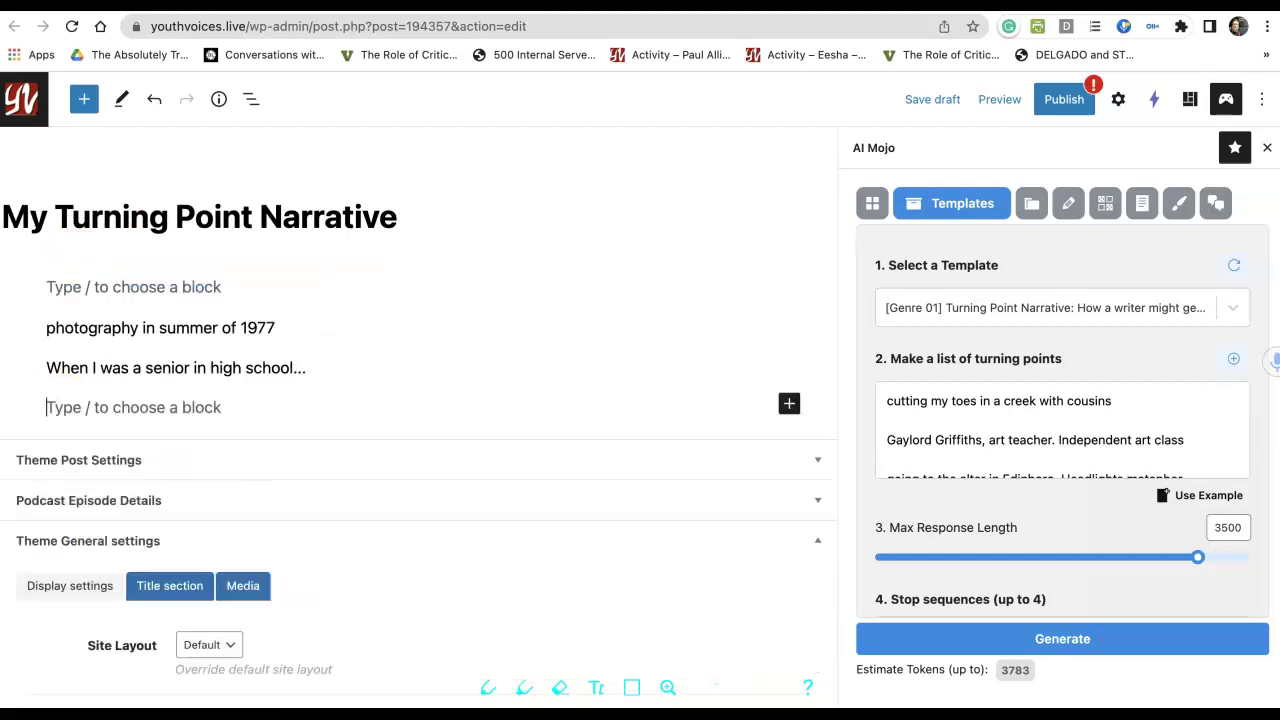
pyautogui.press('BackSpace')
pyautogui.press('BackSpace')
pyautogui.press('BackSpace')
pyautogui.press('BackSpace')
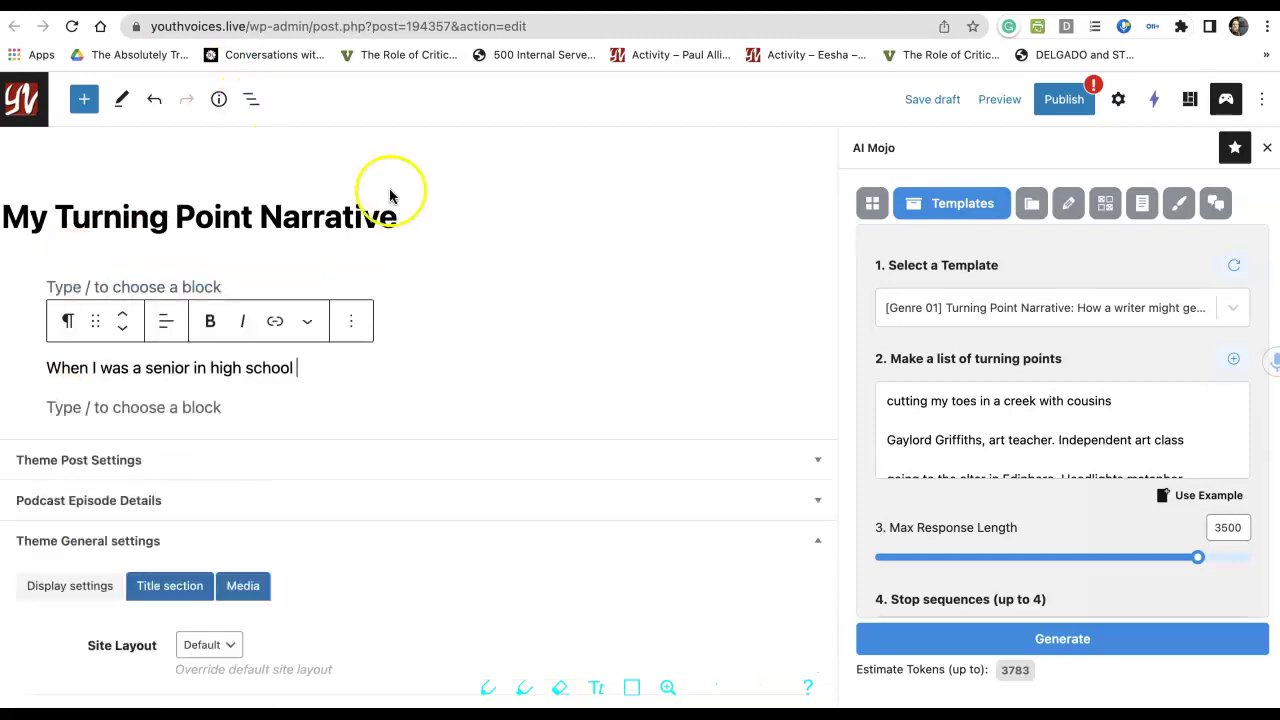
pyautogui.click(320, 374)
pyautogui.write('my')
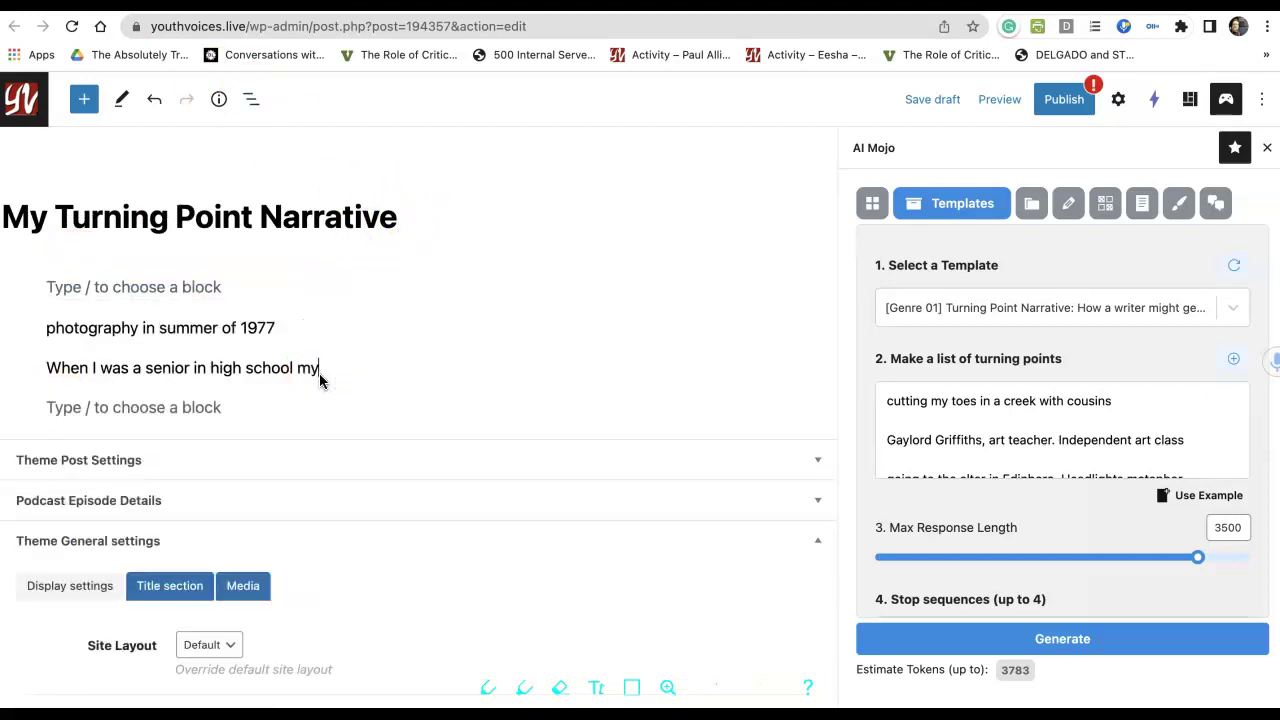
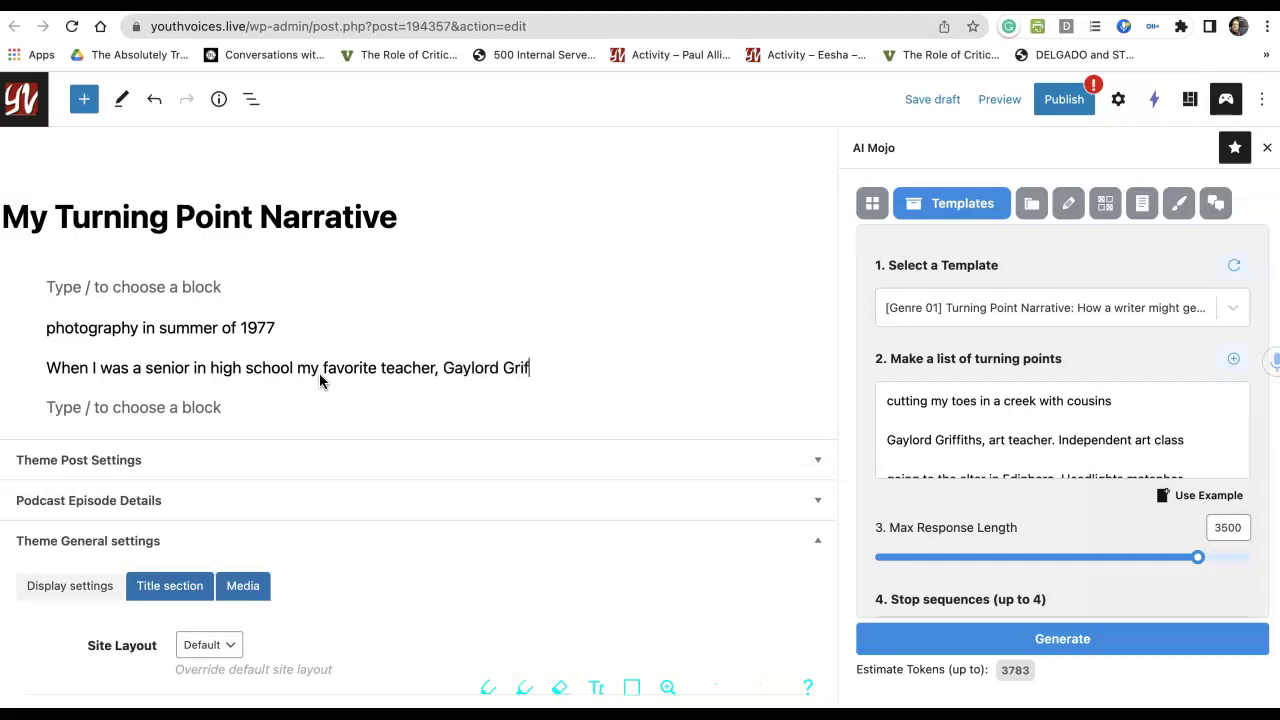